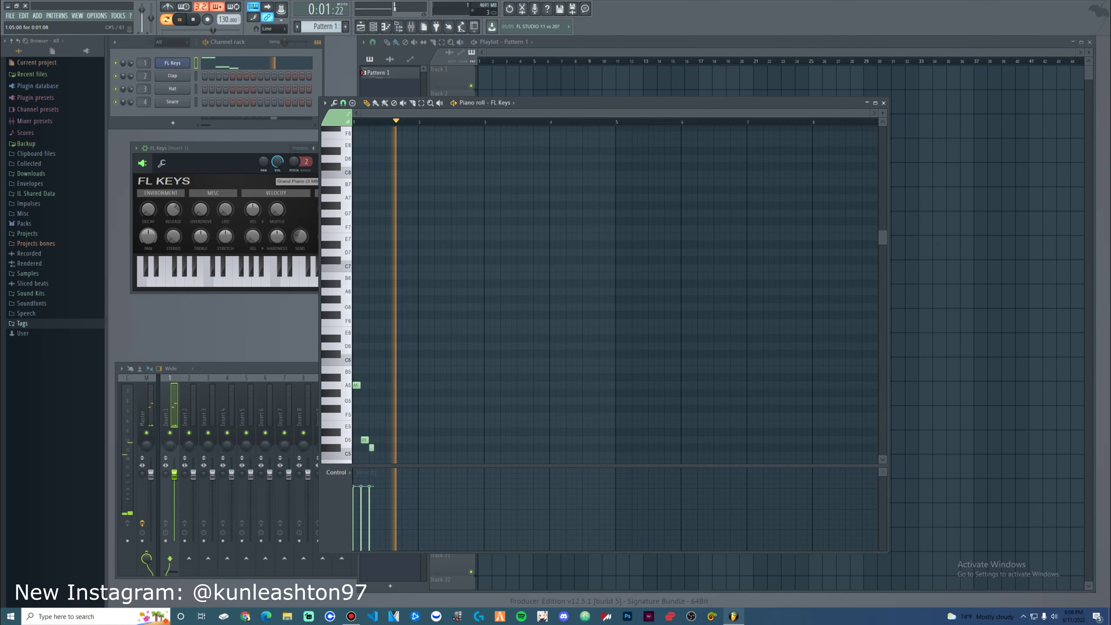
# - Duplicate the three selected FL Keys notes, place the copy at the middle of bar 1, and play the result
pyautogui.moveTo(395, 458); pyautogui.dragTo(354, 382)
pyautogui.press('space')
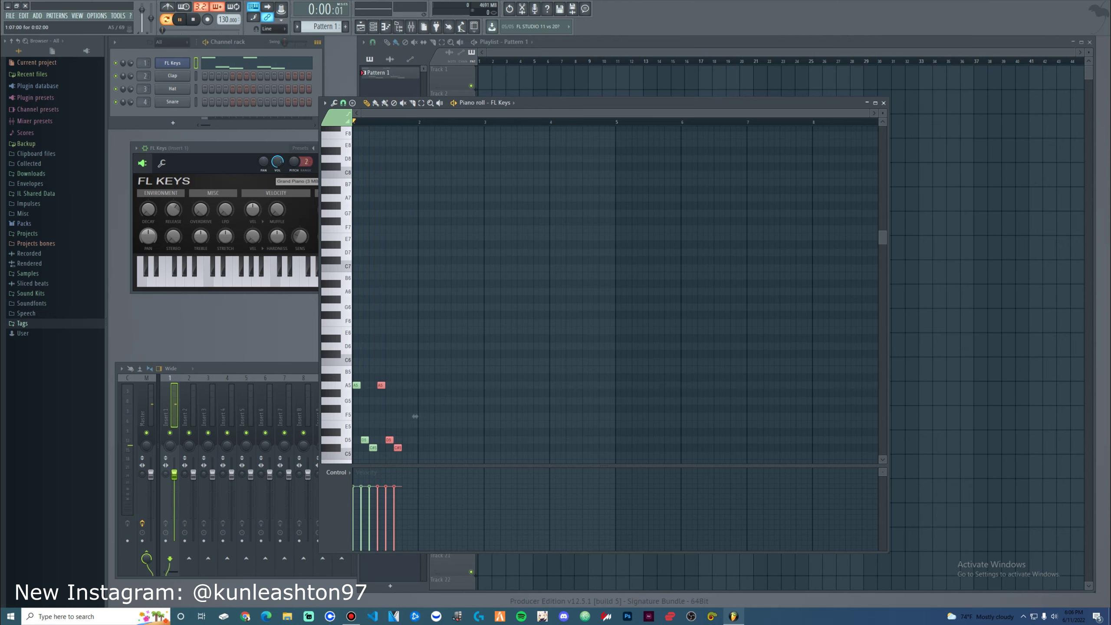
pyautogui.press('space')
pyautogui.moveTo(415, 417); pyautogui.dragTo(423, 416)
pyautogui.press('space')
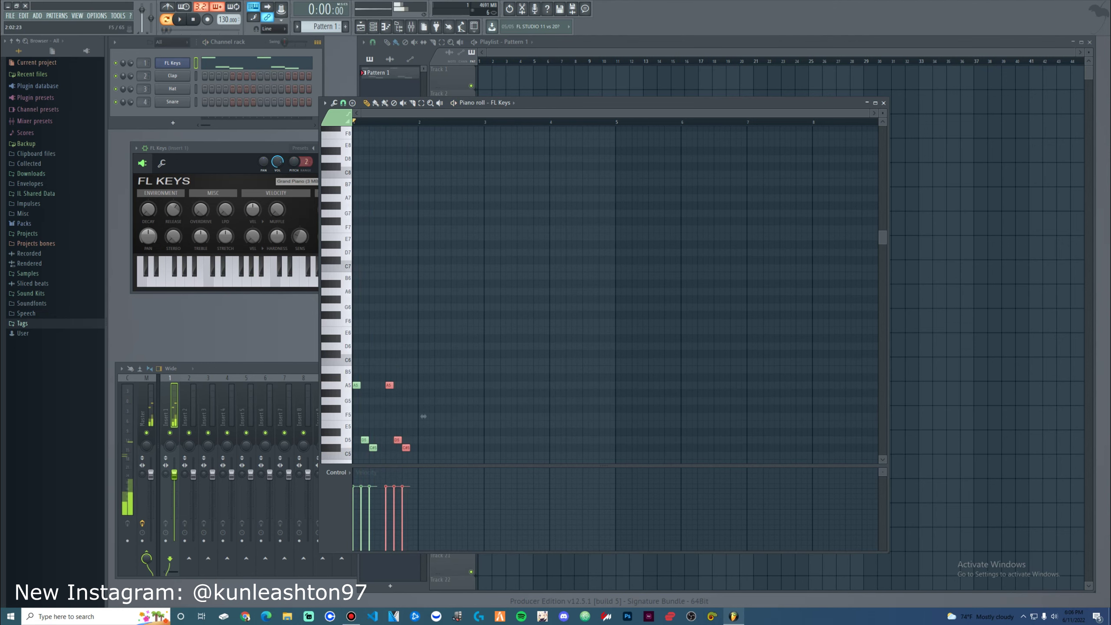
# - Transpose all six notes in the piano roll up one octave and down one semitone
pyautogui.scroll(3, 426, 416)
pyautogui.scroll(-5, 427, 416)
pyautogui.press('space')
pyautogui.moveTo(498, 318); pyautogui.dragTo(353, 68)
pyautogui.hotkey('ctrl', 'Up')
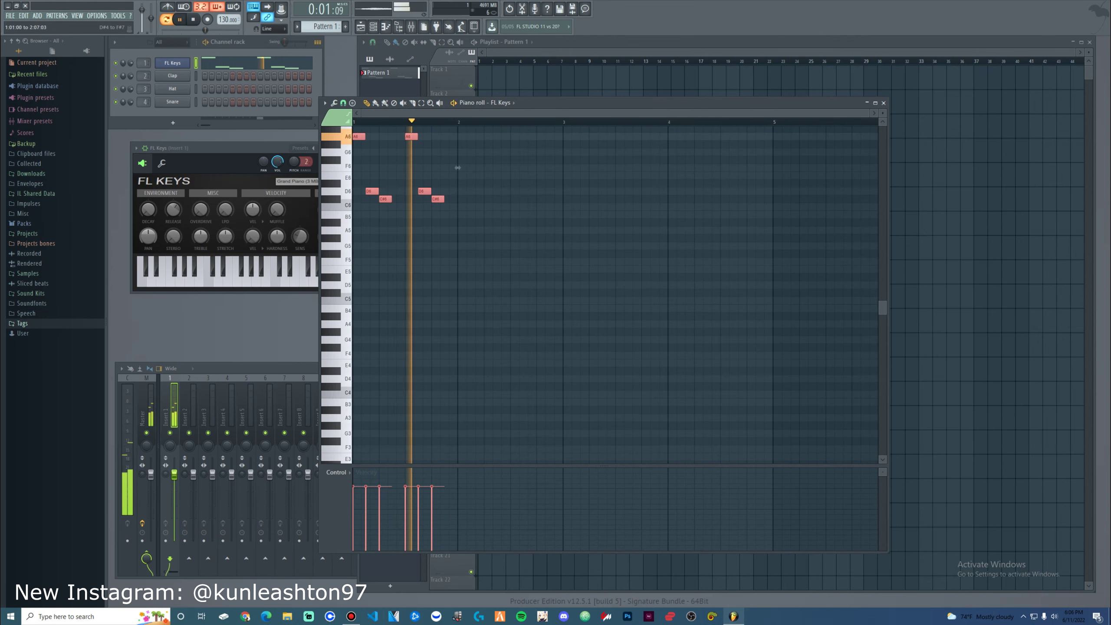
pyautogui.hotkey('shift', 'Down')
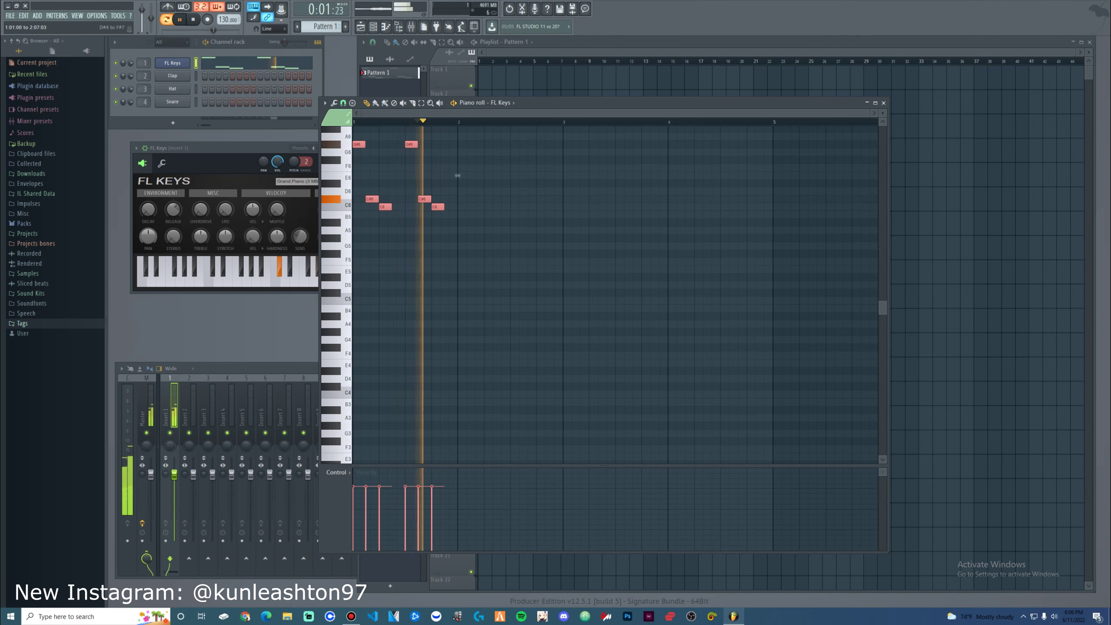
# - Duplicate the six-note phrase so the copy starts at bar 2, and play the pattern
pyautogui.press('space')
pyautogui.scroll(1, 457, 186)
pyautogui.scroll(3, 458, 187)
pyautogui.hotkey('ctrl', 'b')
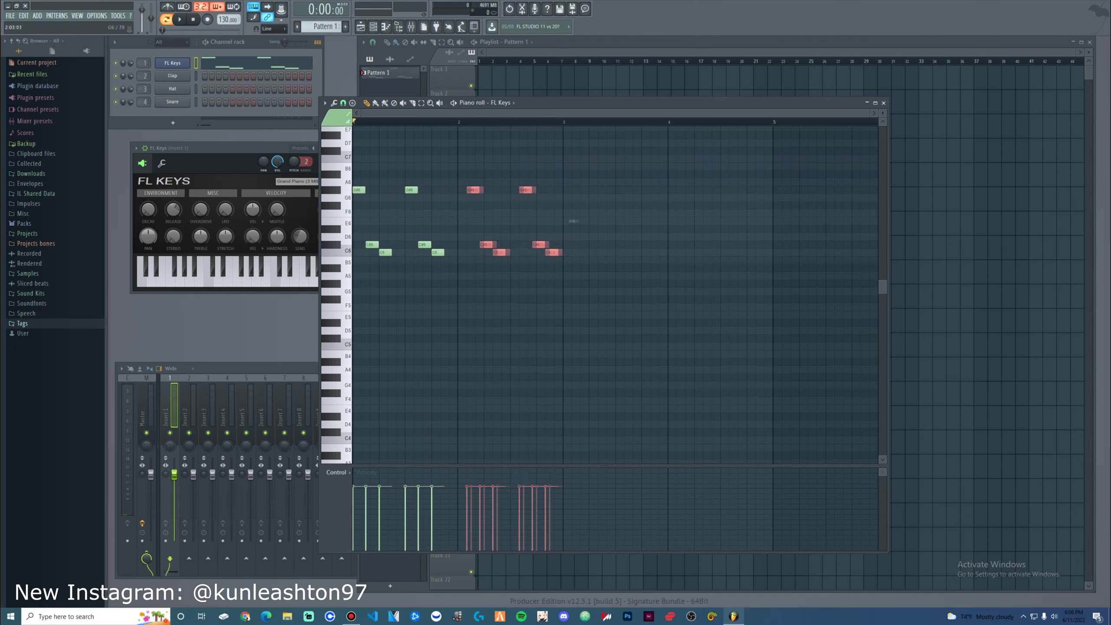
pyautogui.press('space')
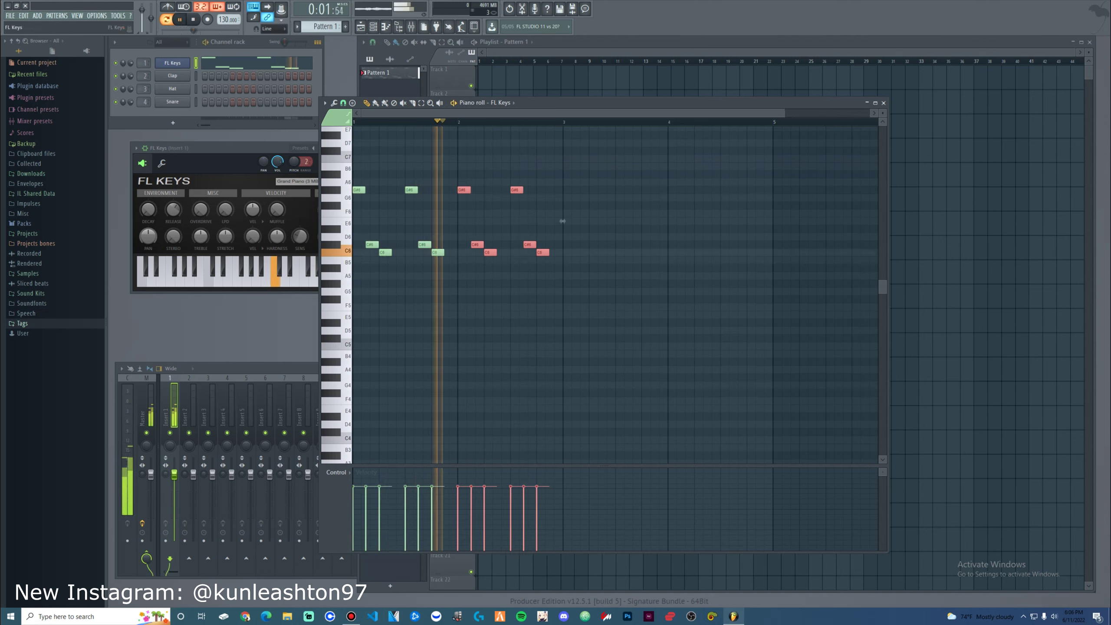
# - Replace the FL Keys channel's instrument with DUNE 2 [64bit]
pyautogui.rightClick(191, 62)
pyautogui.moveTo(223, 121)
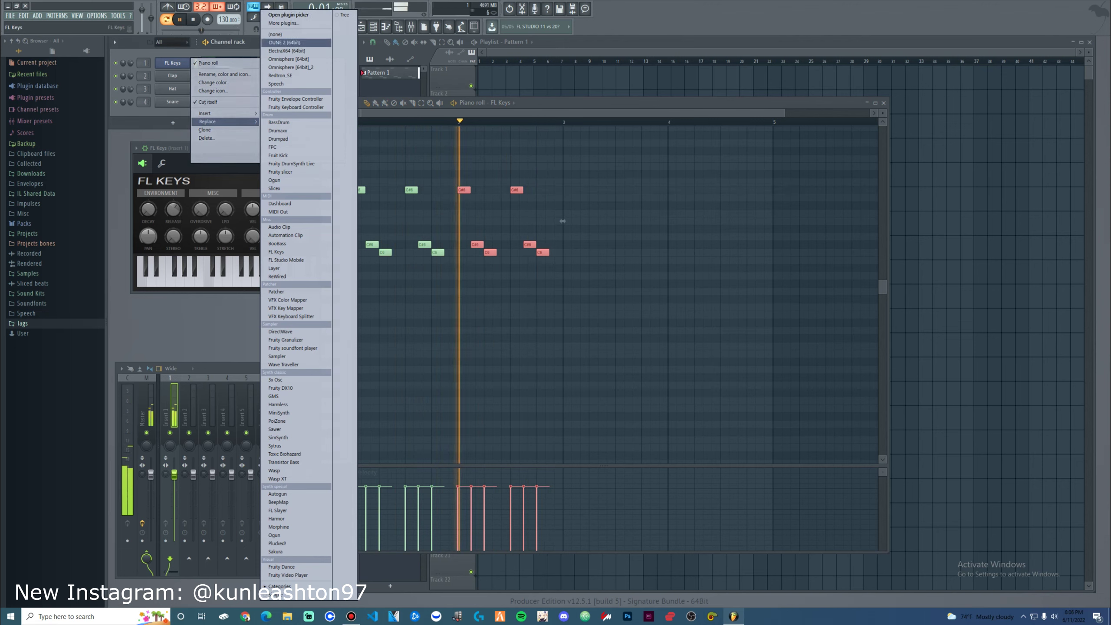
pyautogui.click(284, 43)
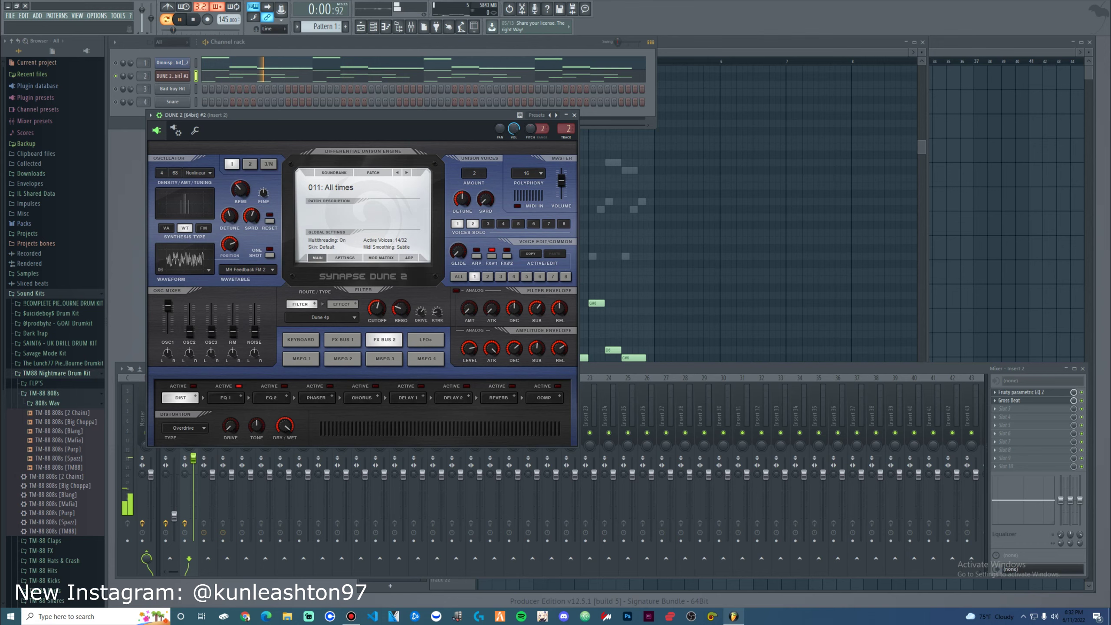
# - Step through the DUNE 2 patches up to 021: Bad days, playing the pattern to audition them
pyautogui.press('space')
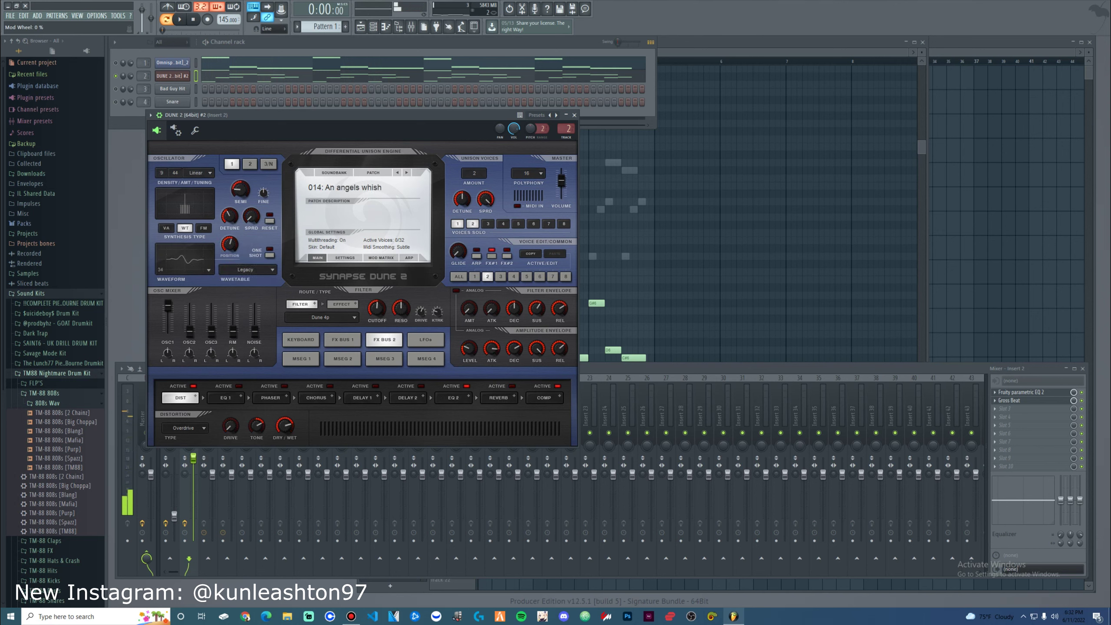
pyautogui.click(406, 172)
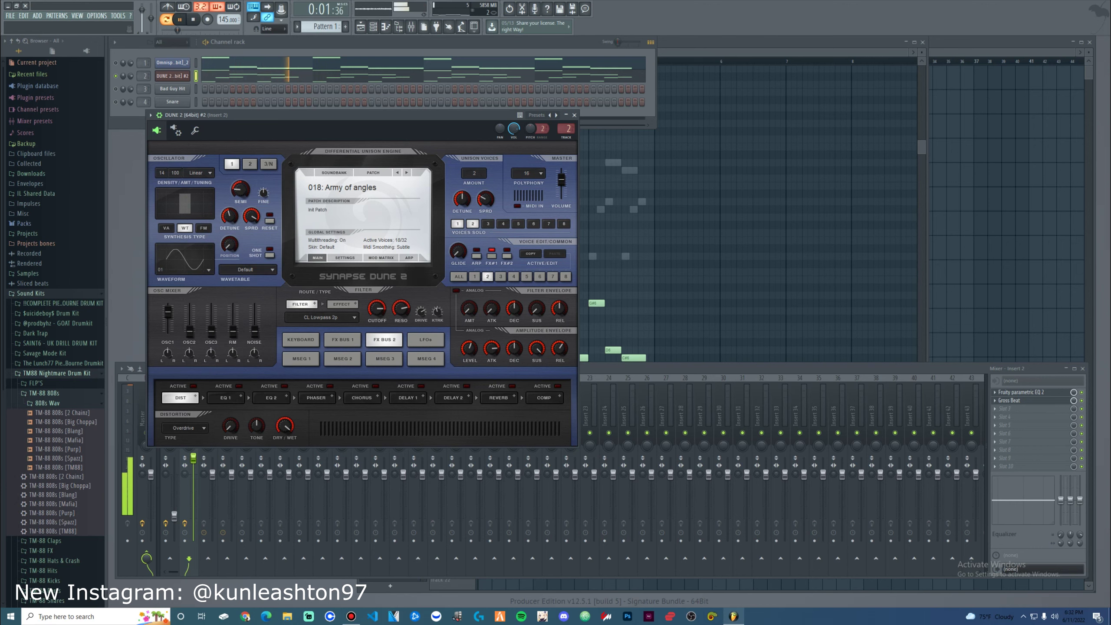
pyautogui.click(406, 180)
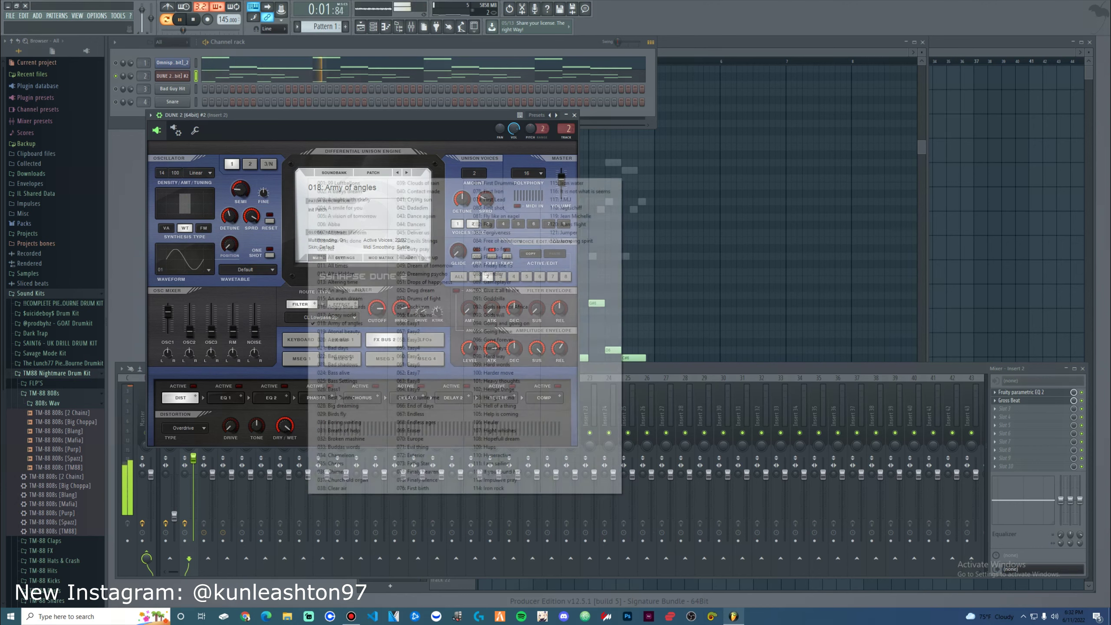
pyautogui.click(406, 172)
pyautogui.press('space')
pyautogui.click(406, 173)
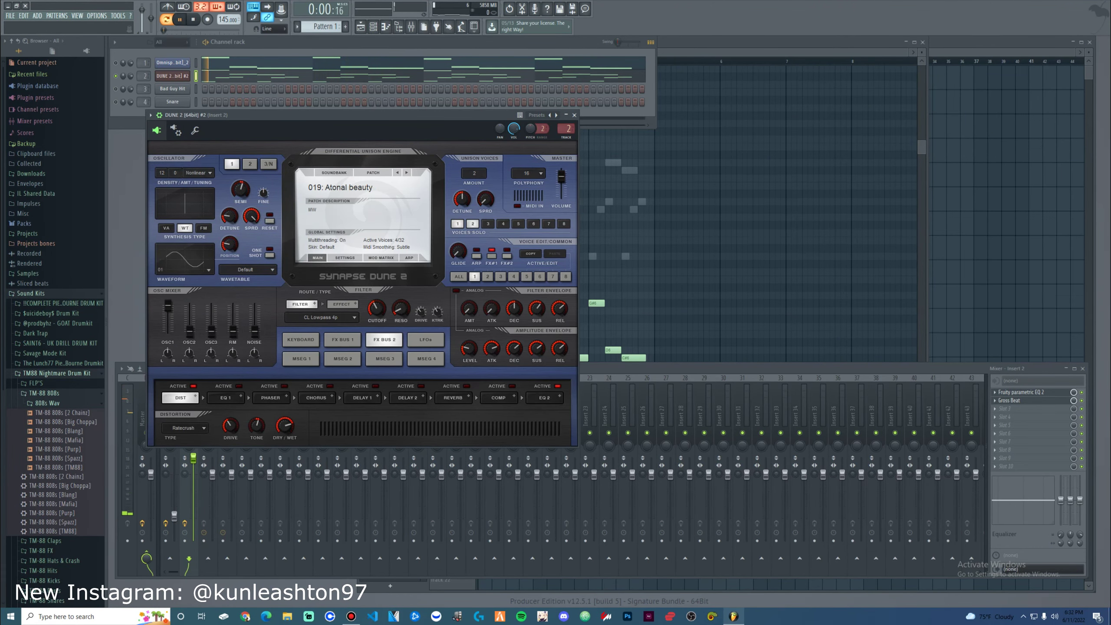
pyautogui.press('space')
pyautogui.click(406, 172)
pyautogui.click(406, 173)
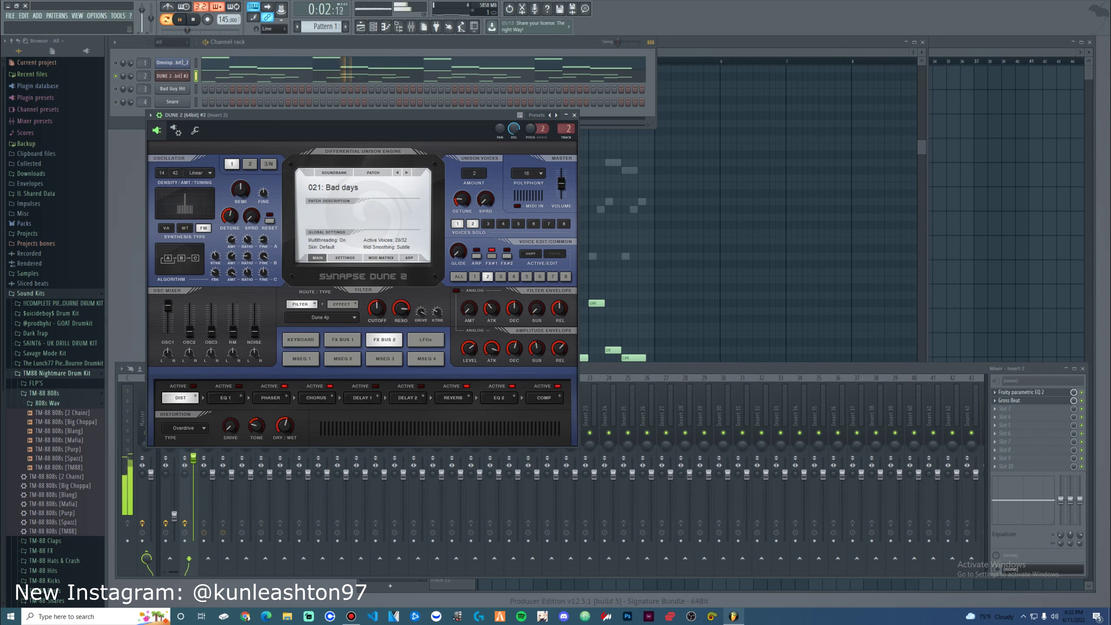
# - Advance DUNE 2 to patch 023: Bad shadows while auditioning, and lower the fader of mixer insert 2 back to its default level
pyautogui.press('space')
pyautogui.click(407, 173)
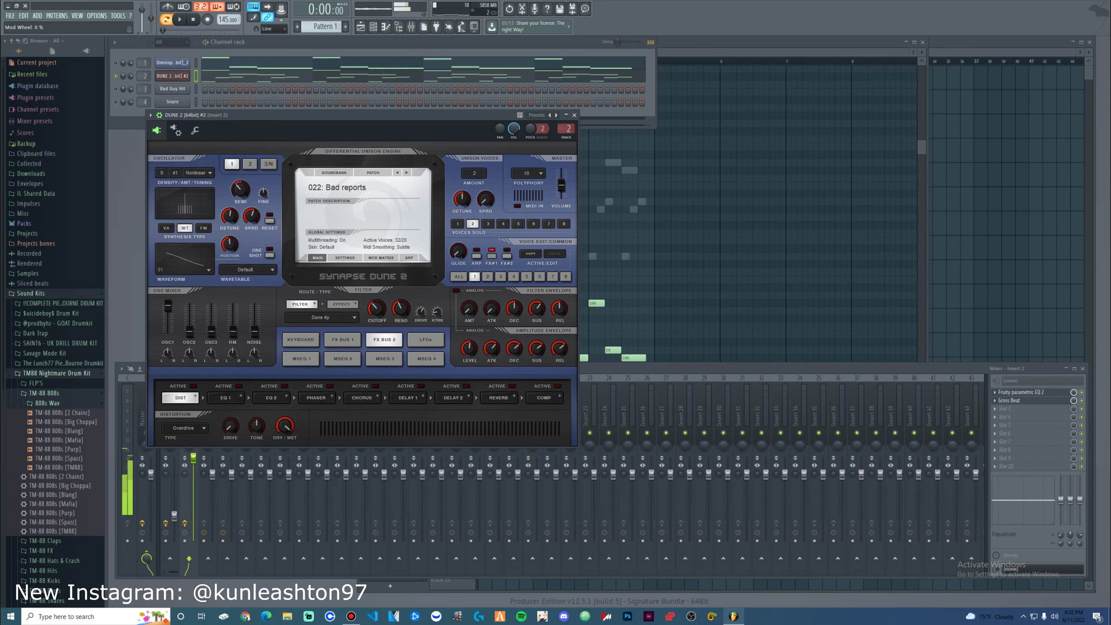
pyautogui.press('space')
pyautogui.press('space')
pyautogui.click(407, 172)
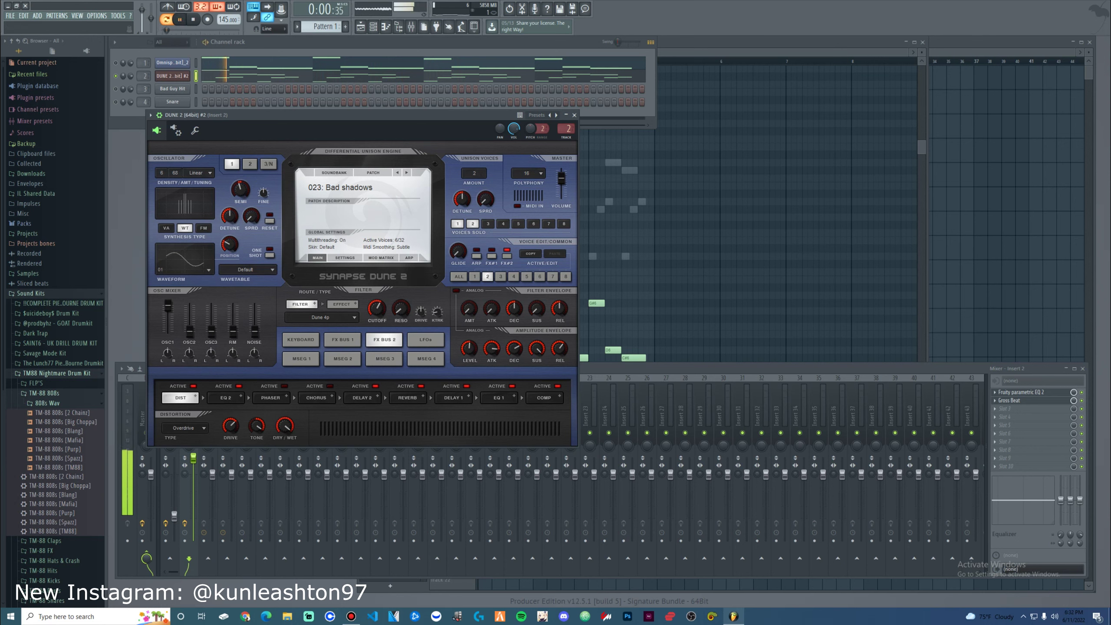
pyautogui.click(184, 458)
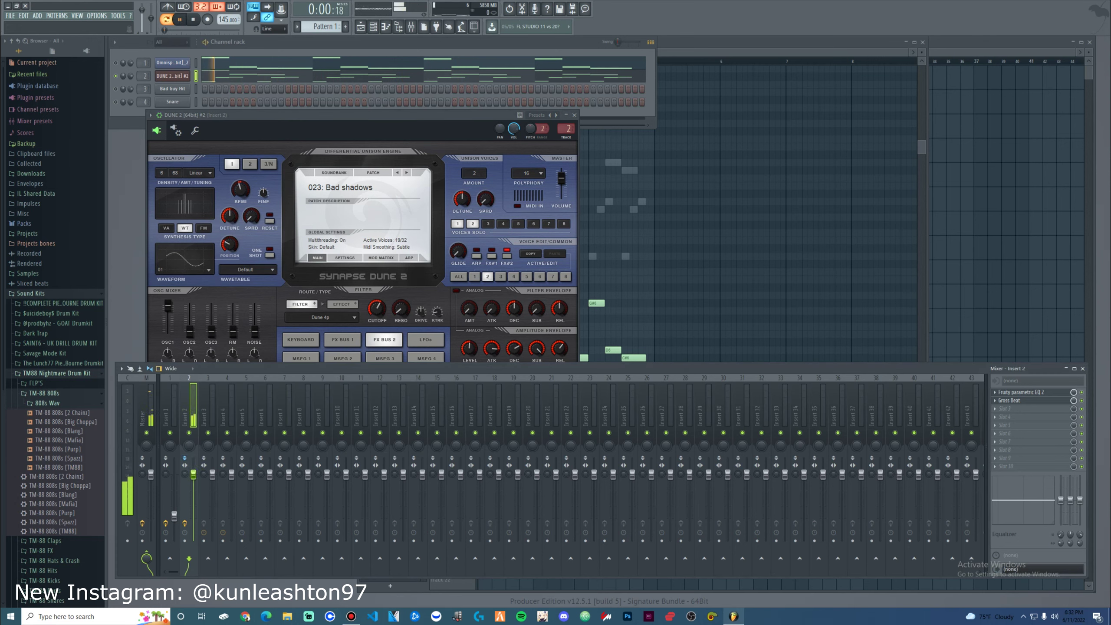
# - Advance DUNE 2 to patch 026: Bass1 and play the pattern with it
pyautogui.press('space')
pyautogui.click(407, 172)
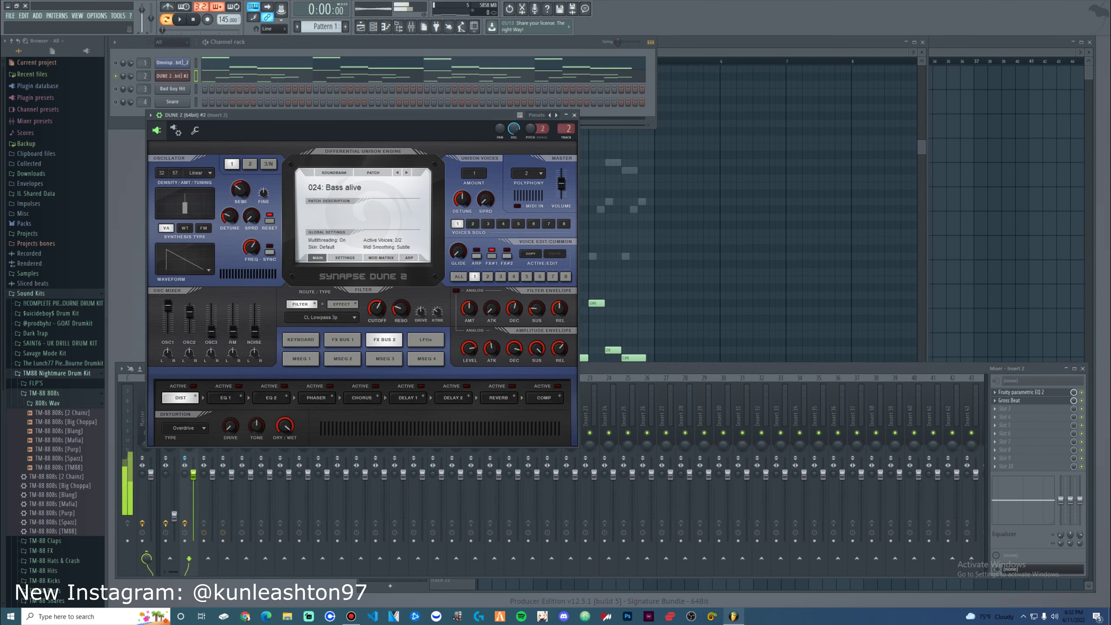
pyautogui.click(406, 172)
pyautogui.click(406, 172)
pyautogui.press('space')
pyautogui.press('space')
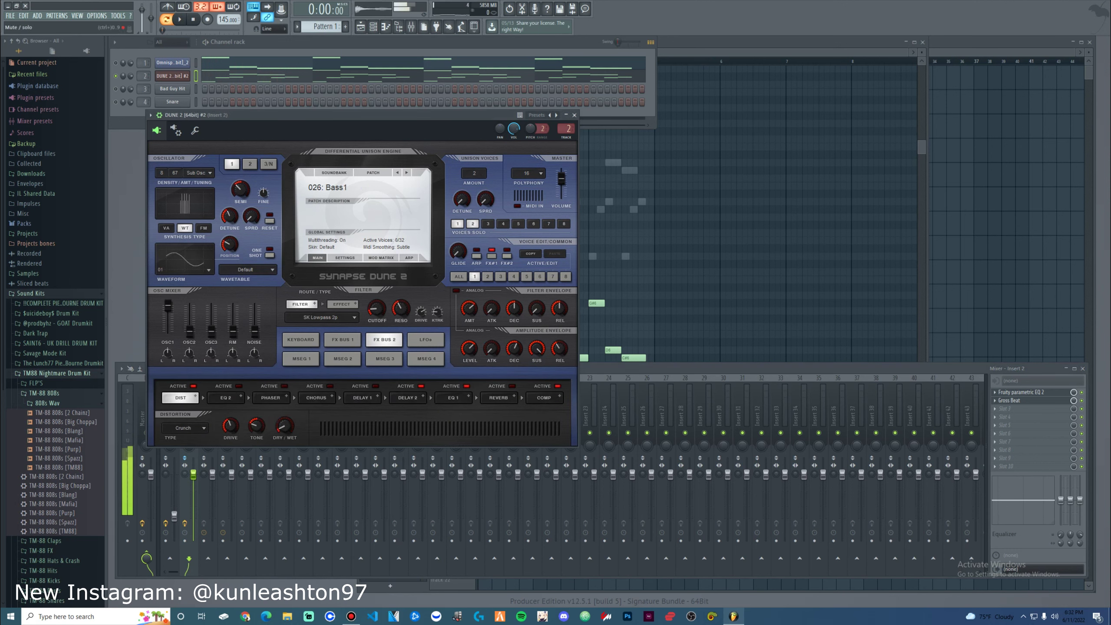
# - Toggle the Fruity parametric EQ 2 and Gross Beat effects on mixer insert 2 and lower that insert's volume during playback
pyautogui.click(1081, 392)
pyautogui.click(1082, 401)
pyautogui.press('space')
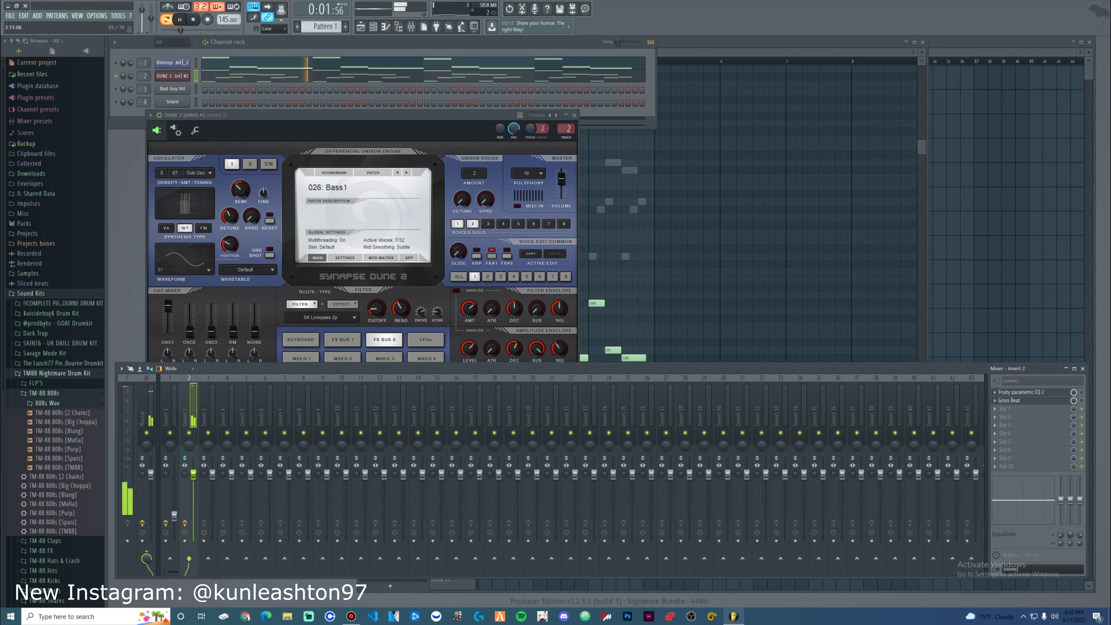
pyautogui.moveTo(193, 474); pyautogui.dragTo(193, 494)
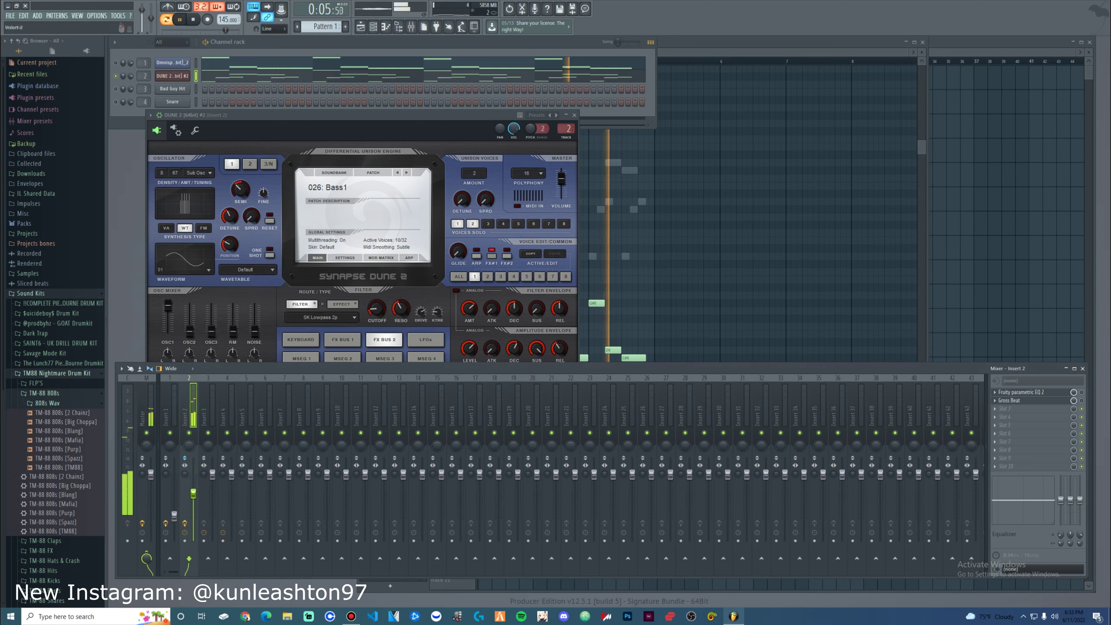
# - Unmute the Omnisphere channel and fill the Bad Guy Hit channel with a hit on every second step
pyautogui.click(116, 63)
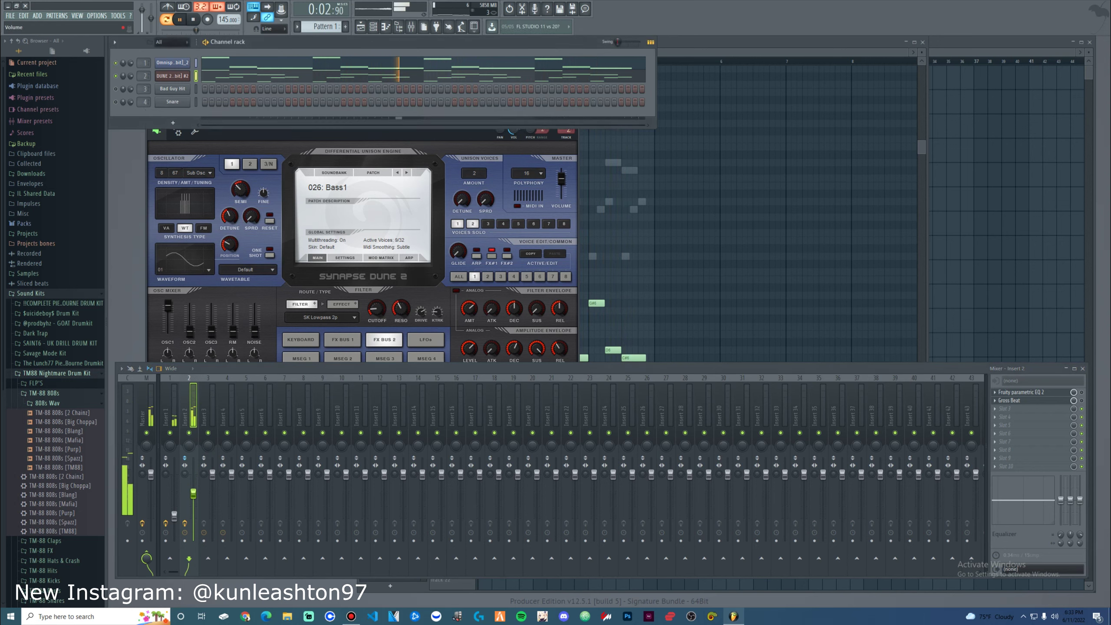
pyautogui.click(169, 432)
pyautogui.click(115, 89)
pyautogui.rightClick(172, 89)
pyautogui.click(202, 175)
# - Load TM-88 Snare & Clap 3 onto the Snare channel and place hits on steps 9, 25, 41 and 57
pyautogui.click(46, 600)
pyautogui.moveTo(58, 490); pyautogui.dragTo(173, 102)
pyautogui.click(260, 102)
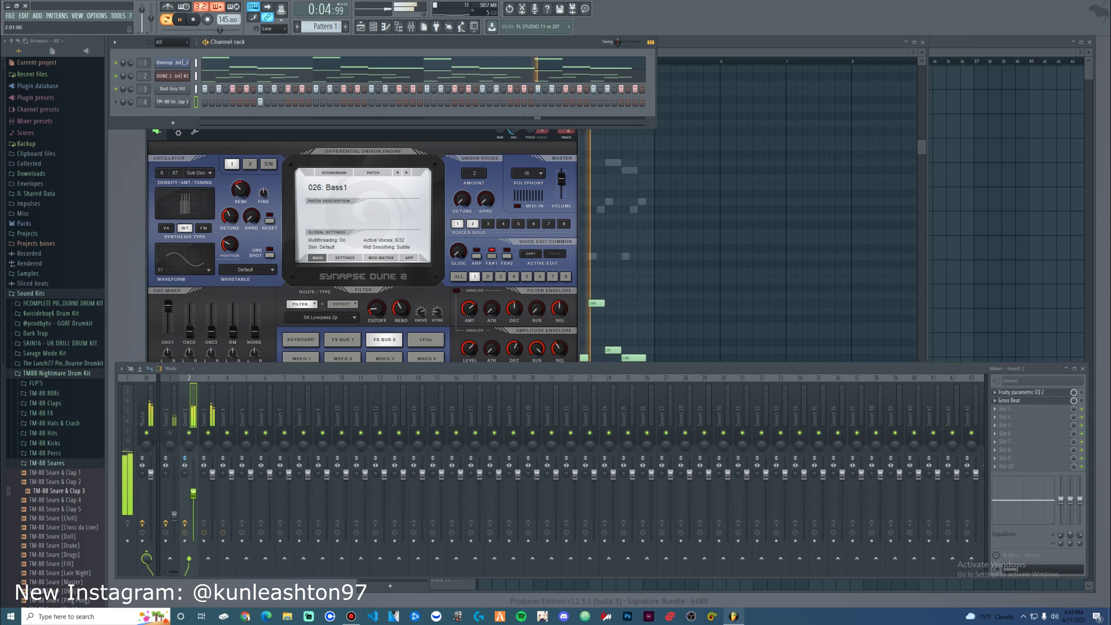
pyautogui.click(371, 102)
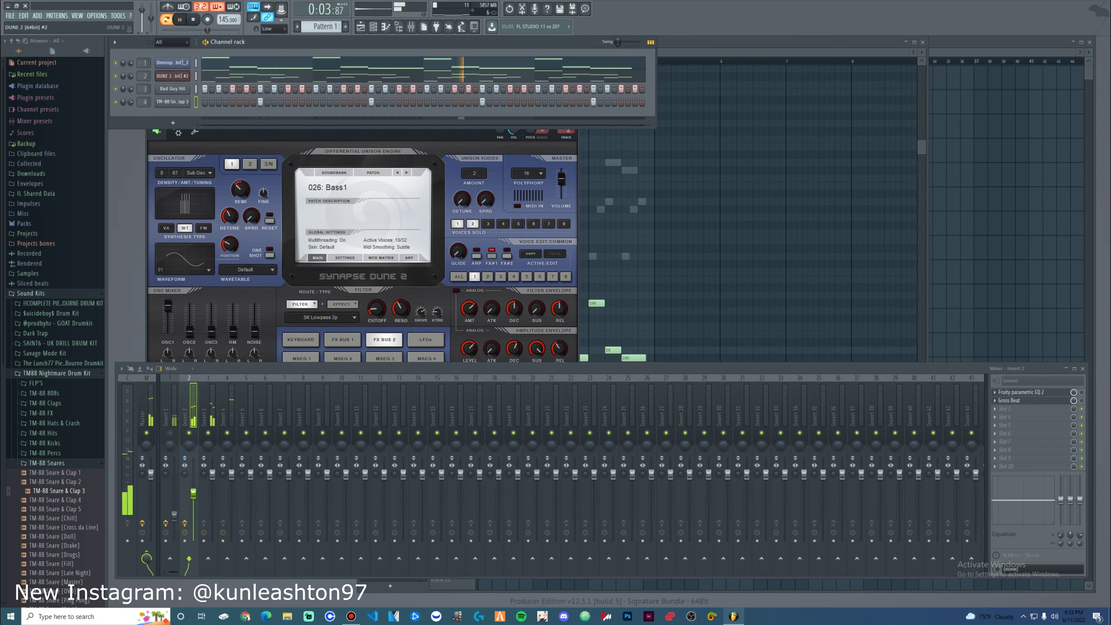
# - Look through the TM-88 808s and TM-88 Claps folders and expand the Savage Mode Kit folder
pyautogui.click(44, 393)
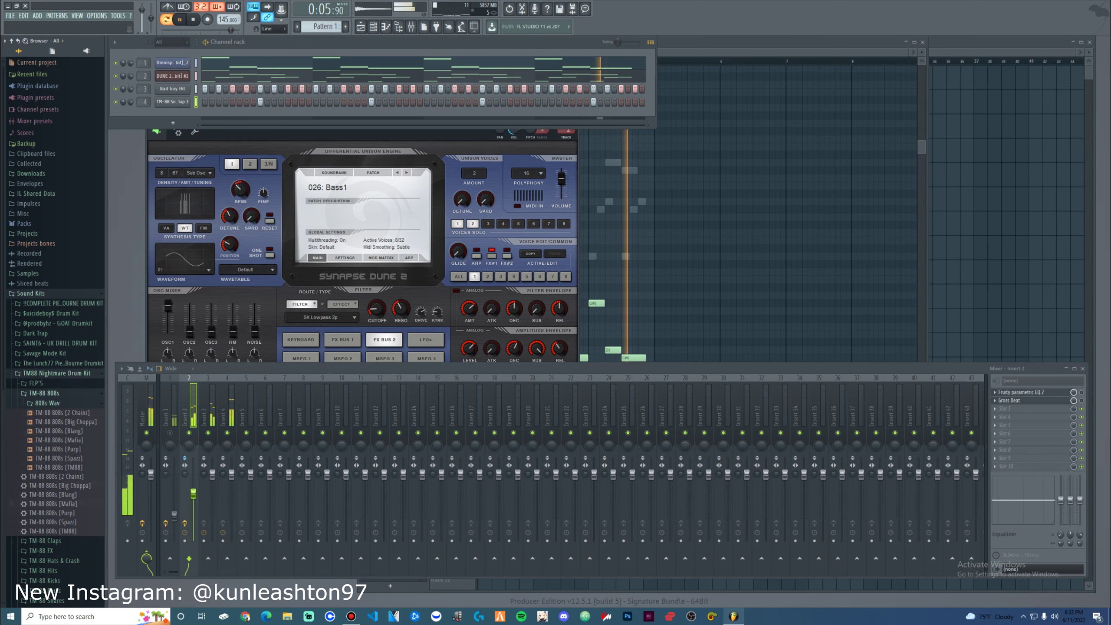
pyautogui.click(44, 394)
pyautogui.click(44, 403)
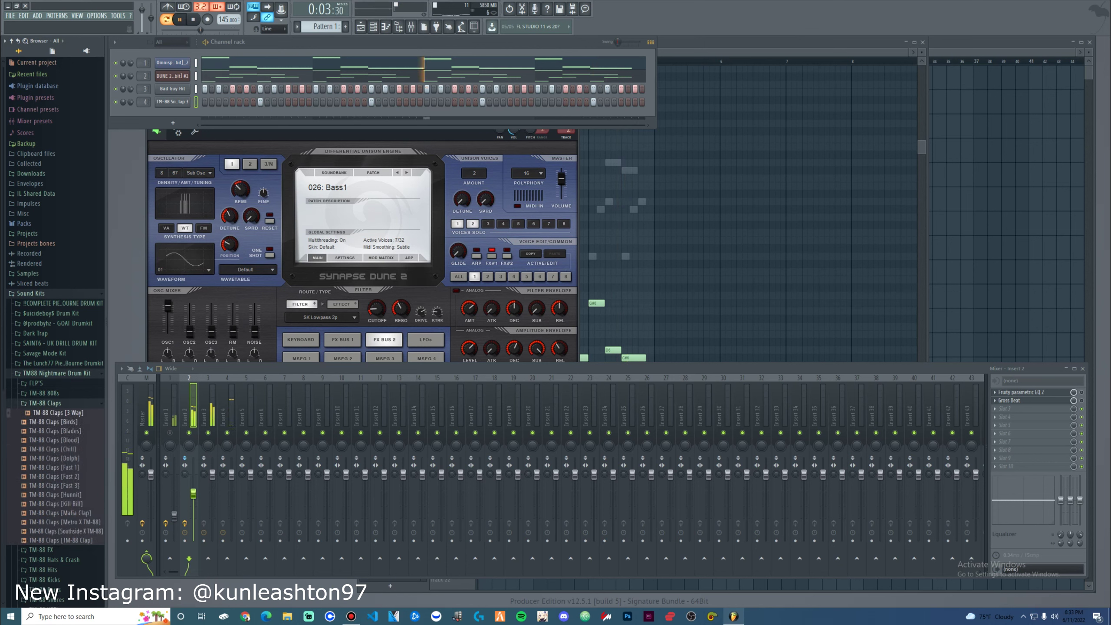
pyautogui.click(43, 403)
pyautogui.click(44, 354)
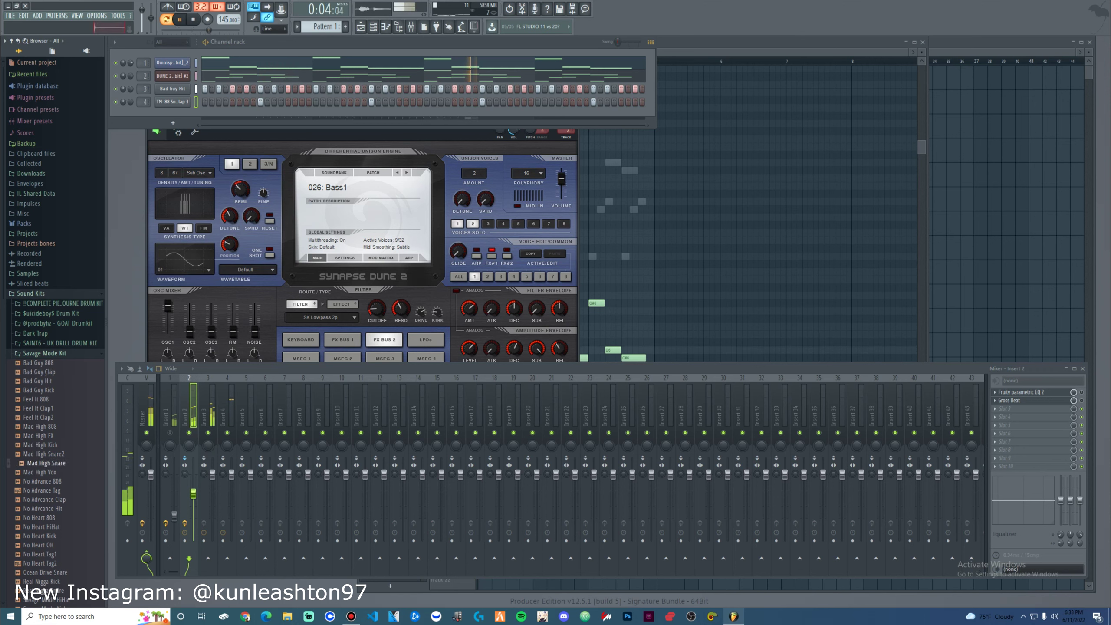
# - Load the Mad High Snare sample onto the snare channel, play the pattern, and show the channel's sampler settings
pyautogui.press('space')
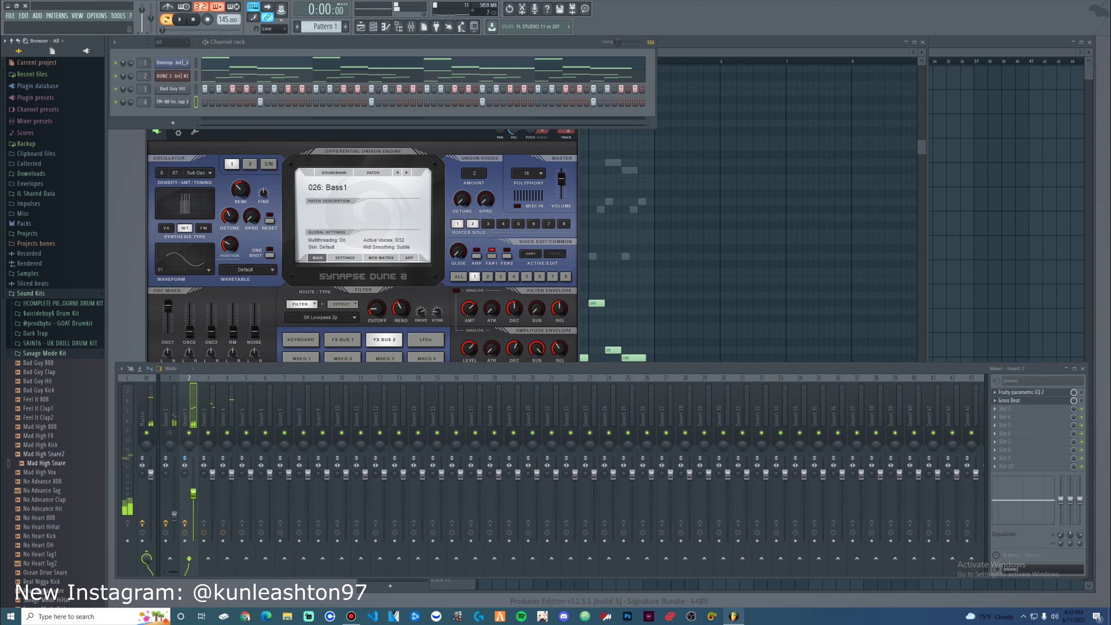
pyautogui.moveTo(172, 210); pyautogui.dragTo(173, 102)
pyautogui.press('space')
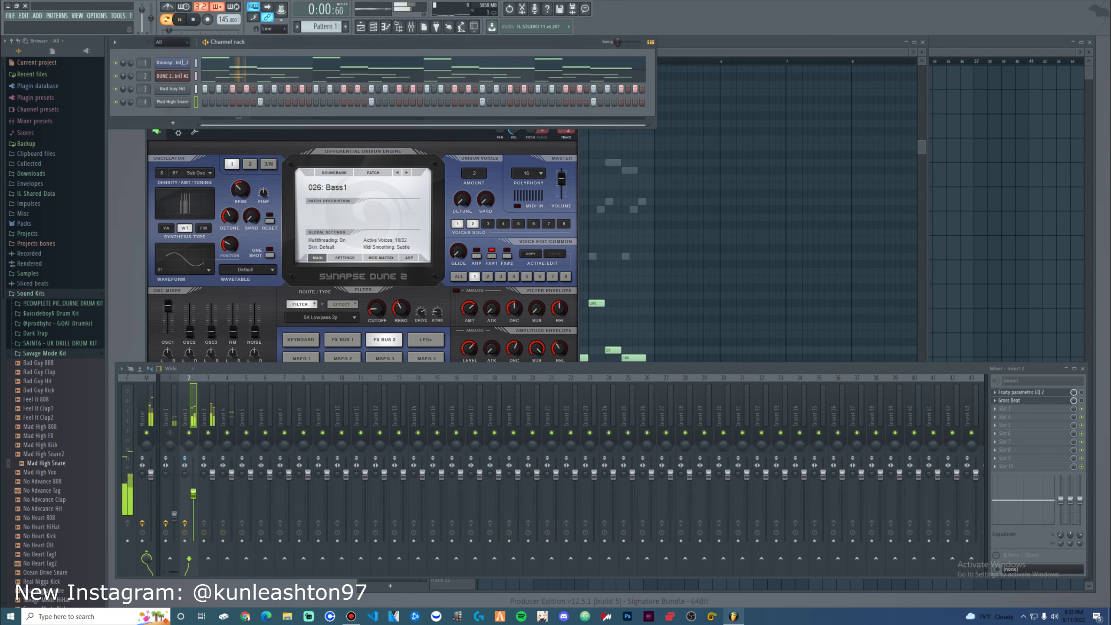
pyautogui.click(172, 102)
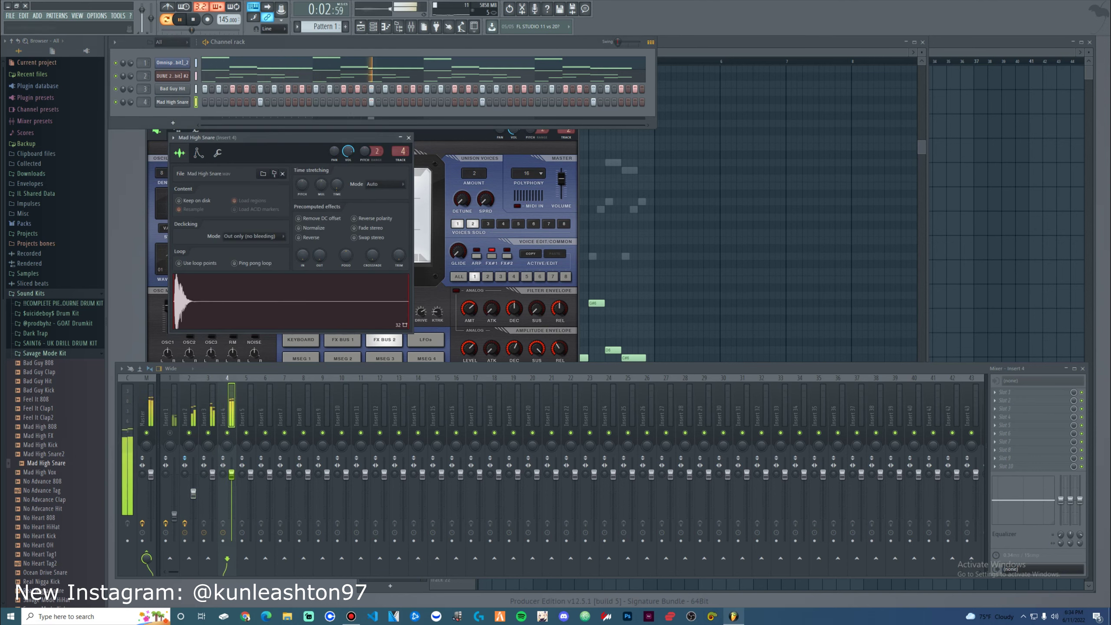
pyautogui.press('space')
# - Audition alternative samples in the Savage Mode Kit, including No Advance Clap, Mad High Snare2 and Ocean Drive Snare
pyautogui.click(48, 500)
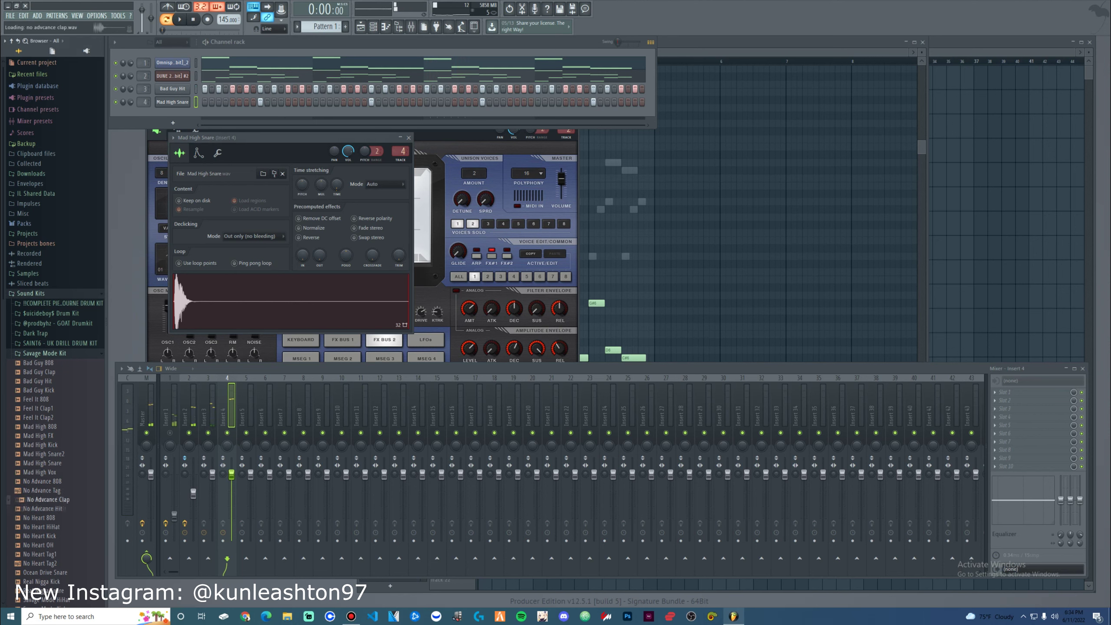
pyautogui.click(45, 463)
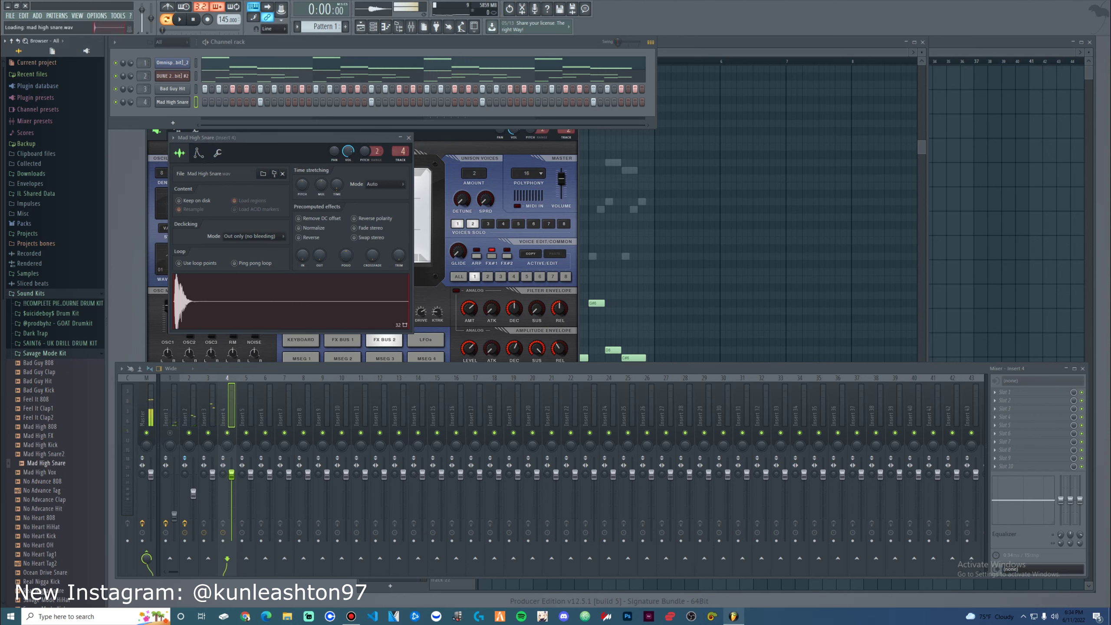
pyautogui.moveTo(171, 131); pyautogui.dragTo(171, 103)
pyautogui.press('space')
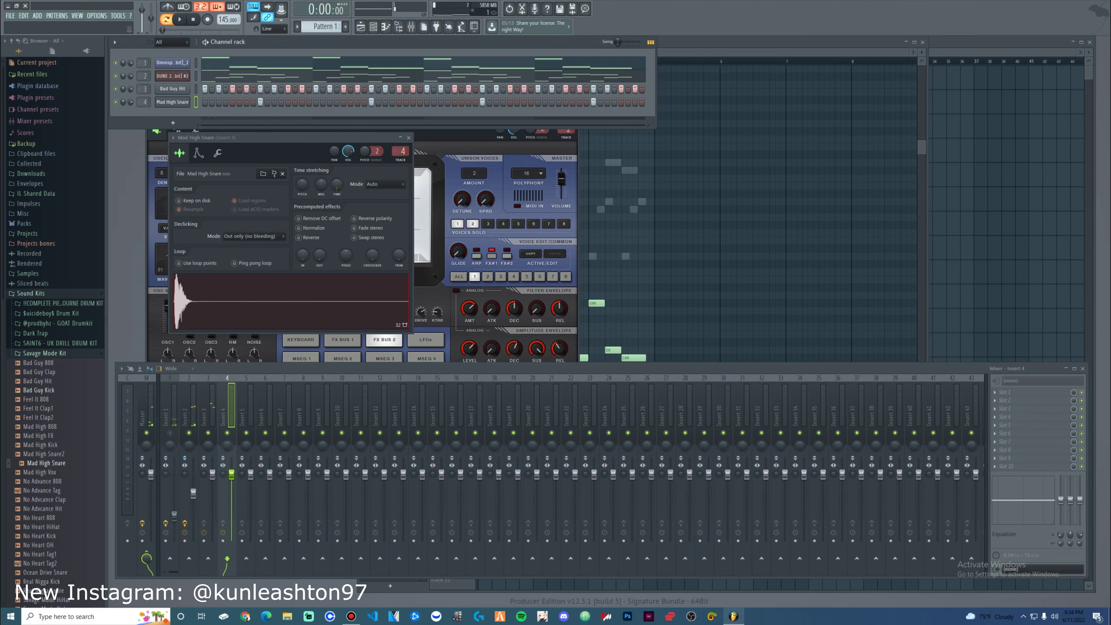
pyautogui.click(44, 454)
pyautogui.click(45, 572)
pyautogui.click(45, 582)
pyautogui.click(49, 573)
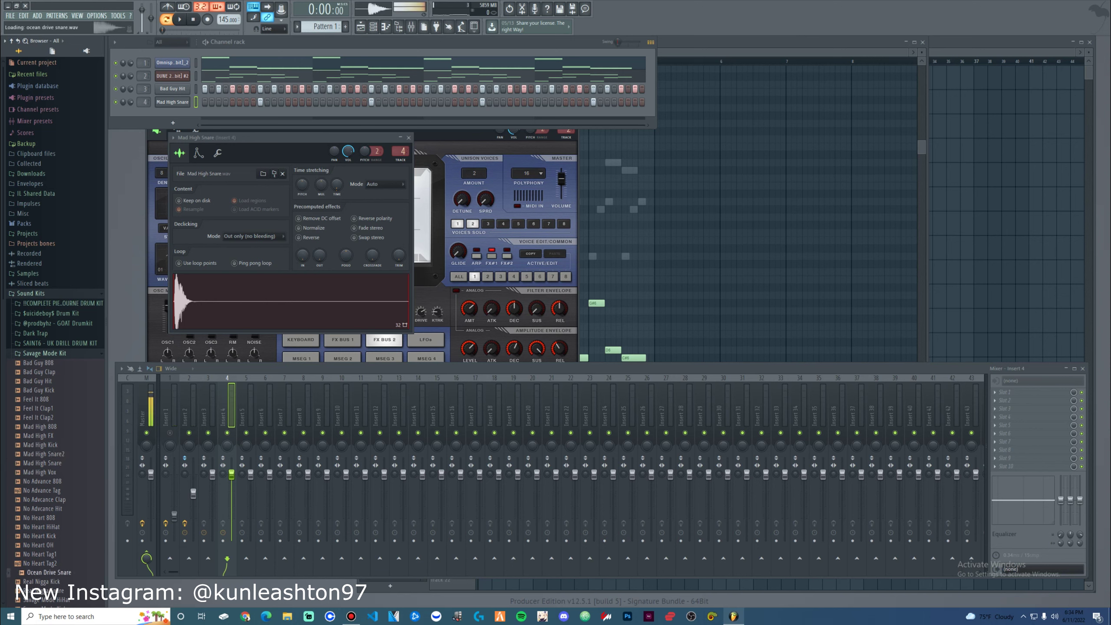
# - Replace the snare channel's sample with Ocean Drive Snare and play the pattern
pyautogui.moveTo(49, 572); pyautogui.dragTo(173, 102)
pyautogui.press('space')
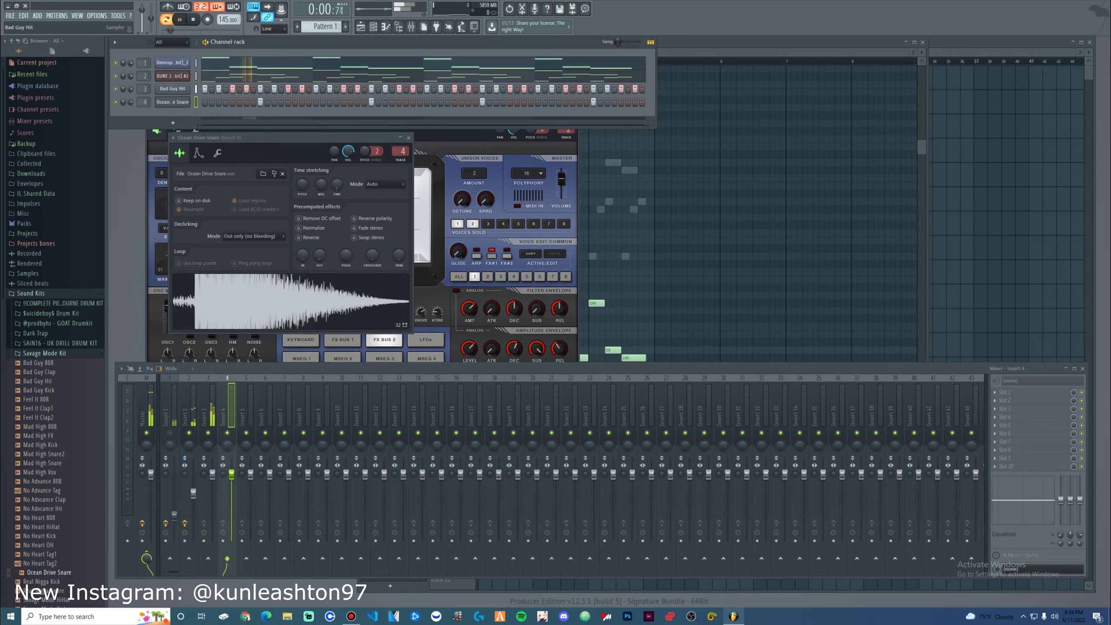
pyautogui.press('space')
# - Raise the time-stretching time of the Ocean Drive Snare sample slightly
pyautogui.click(172, 102)
pyautogui.click(172, 102)
pyautogui.moveTo(336, 184); pyautogui.dragTo(336, 179)
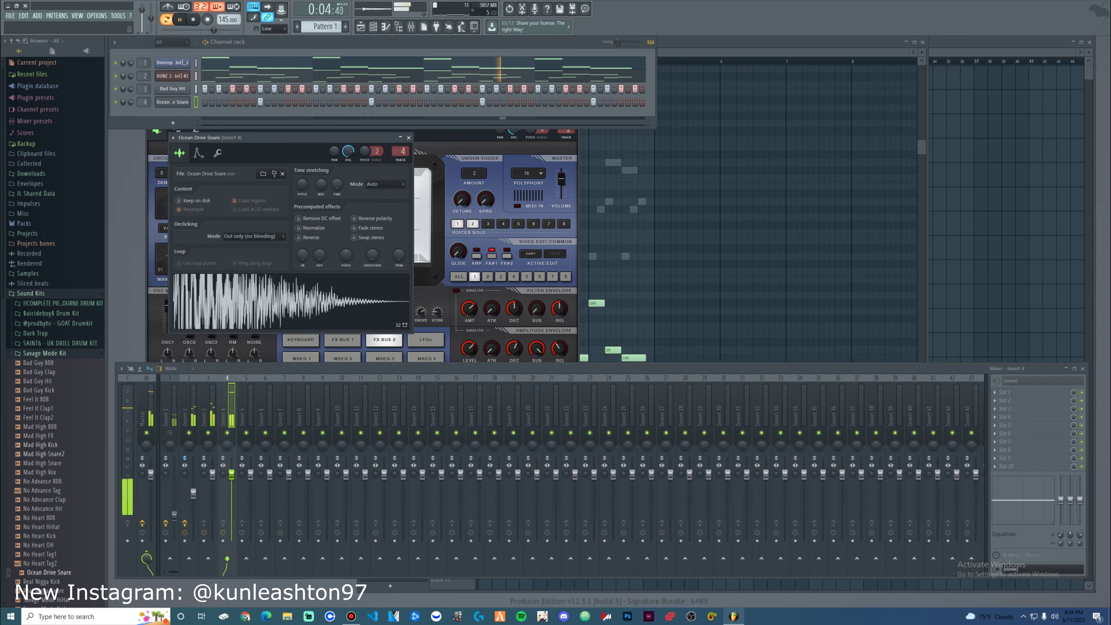
# - Add Mad High Snare2 as a new channel with a hit late in bar 1 and play the pattern
pyautogui.press('space')
pyautogui.moveTo(47, 454); pyautogui.dragTo(174, 122)
pyautogui.press('space')
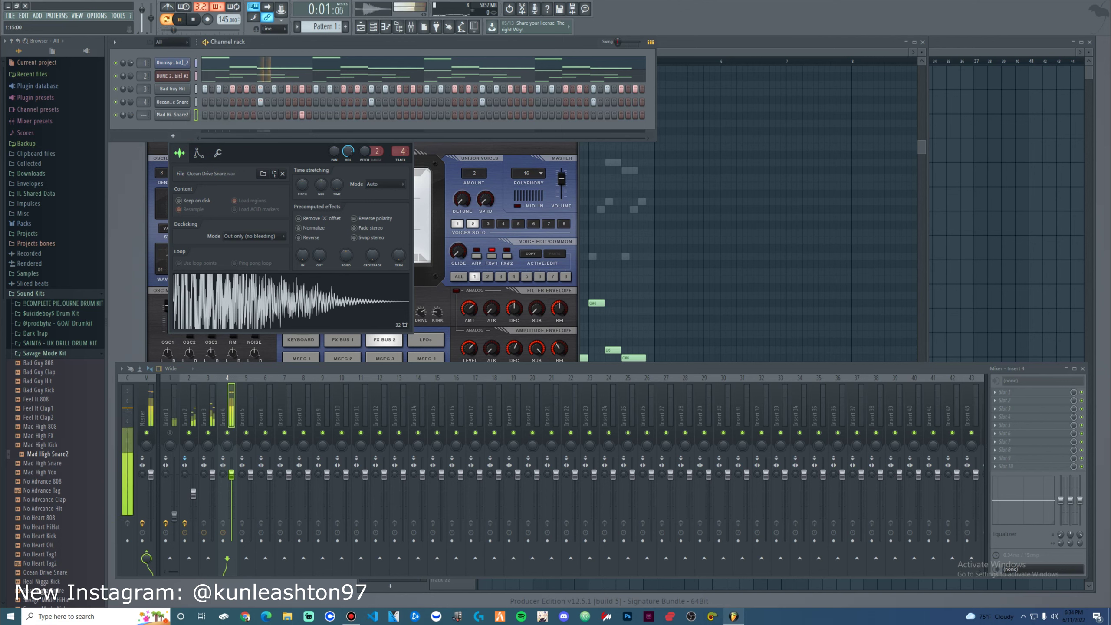
pyautogui.click(172, 115)
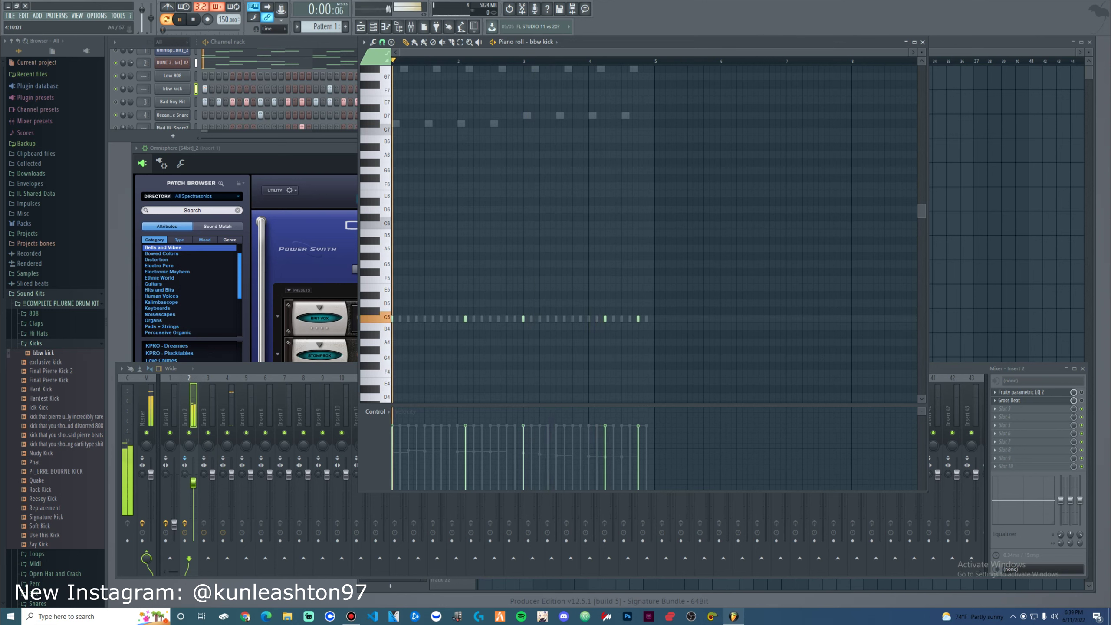
# - Move the last bbw kick note to the final eighth of bar 4 and toggle the Bad Guy Hit channel's mute
pyautogui.click(646, 319)
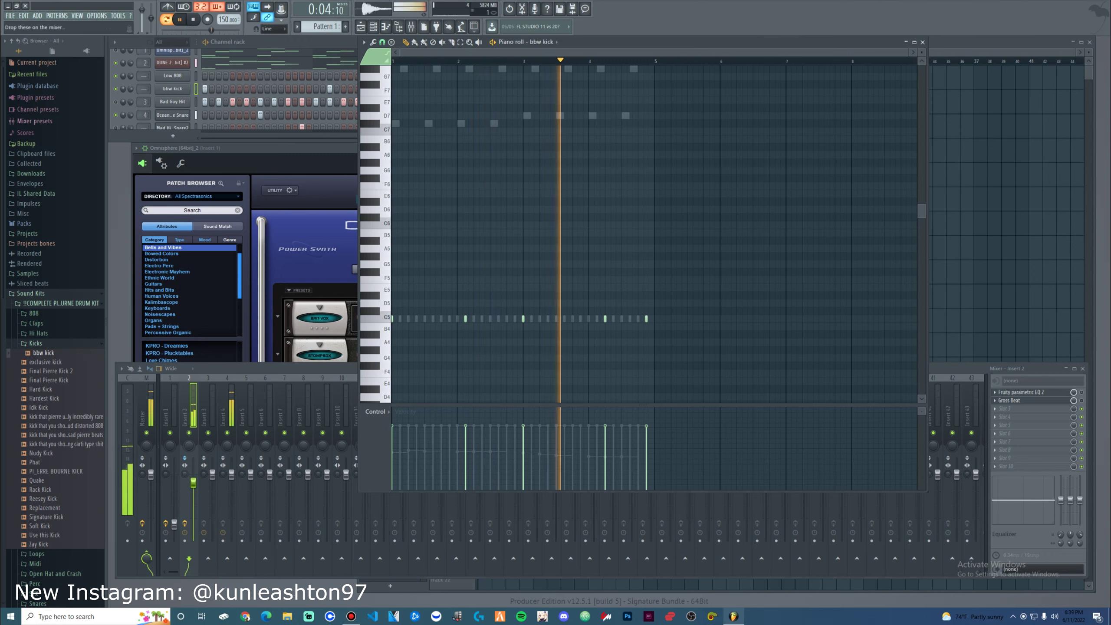
pyautogui.click(116, 102)
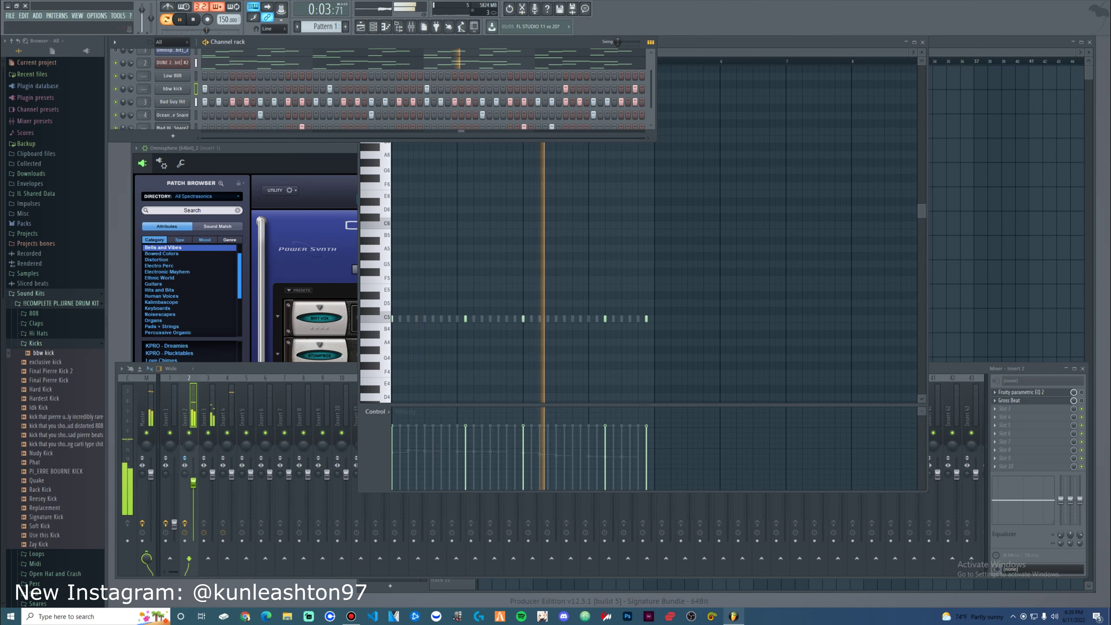
# - Replace the Ocean Drive Snare sample with BRENTRAMBO SNARE from the current drum kit's Snares folder and play the pattern
pyautogui.scroll(-6, 55, 328)
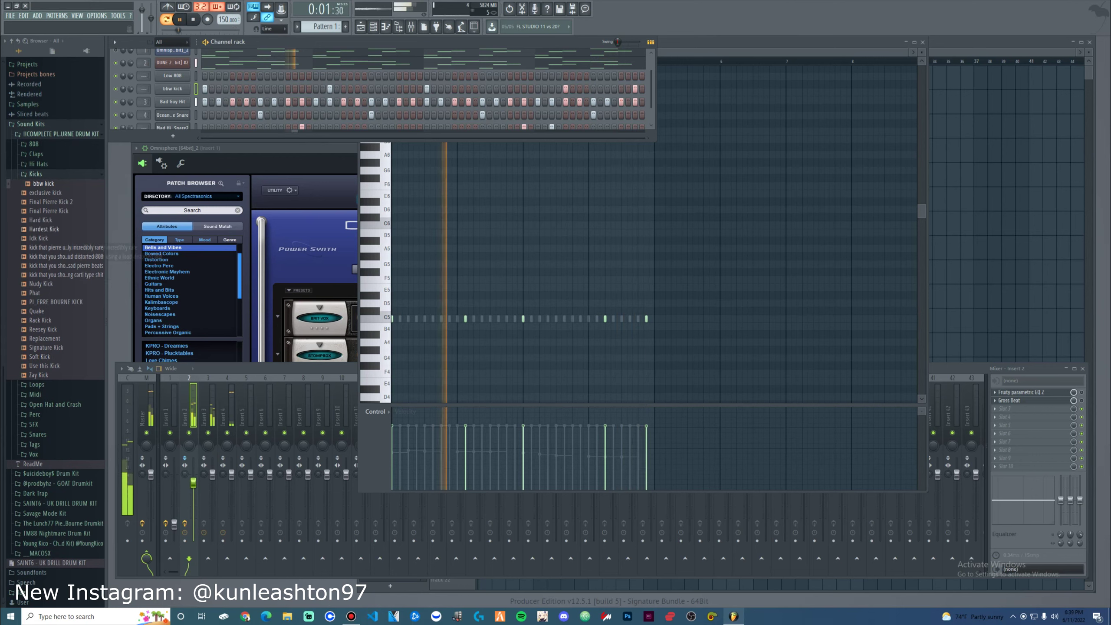
pyautogui.click(39, 164)
pyautogui.click(38, 333)
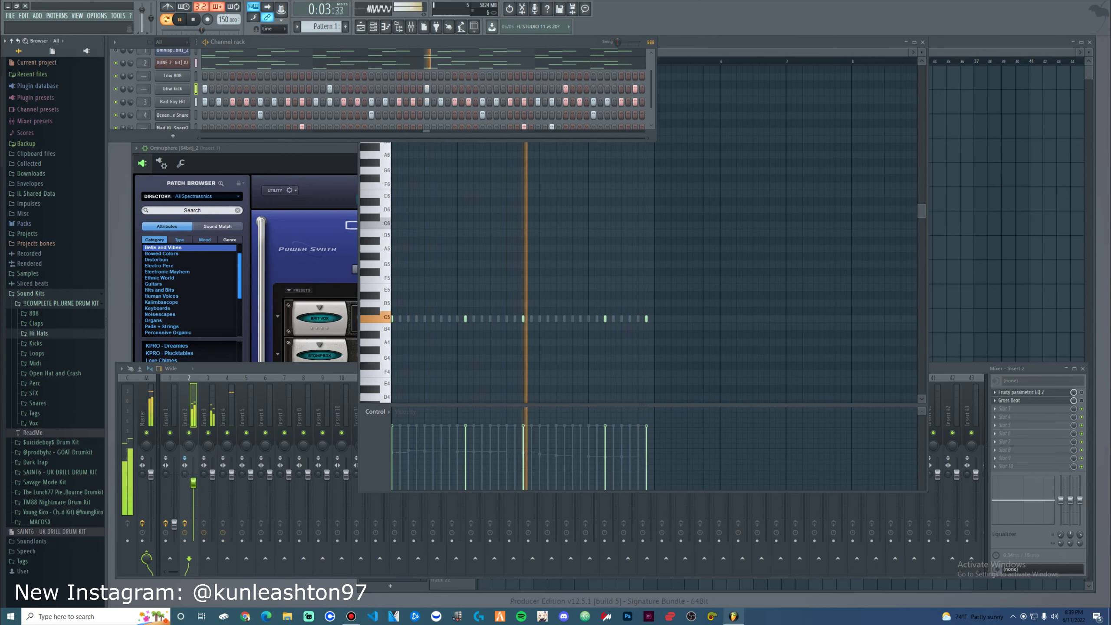
pyautogui.click(38, 403)
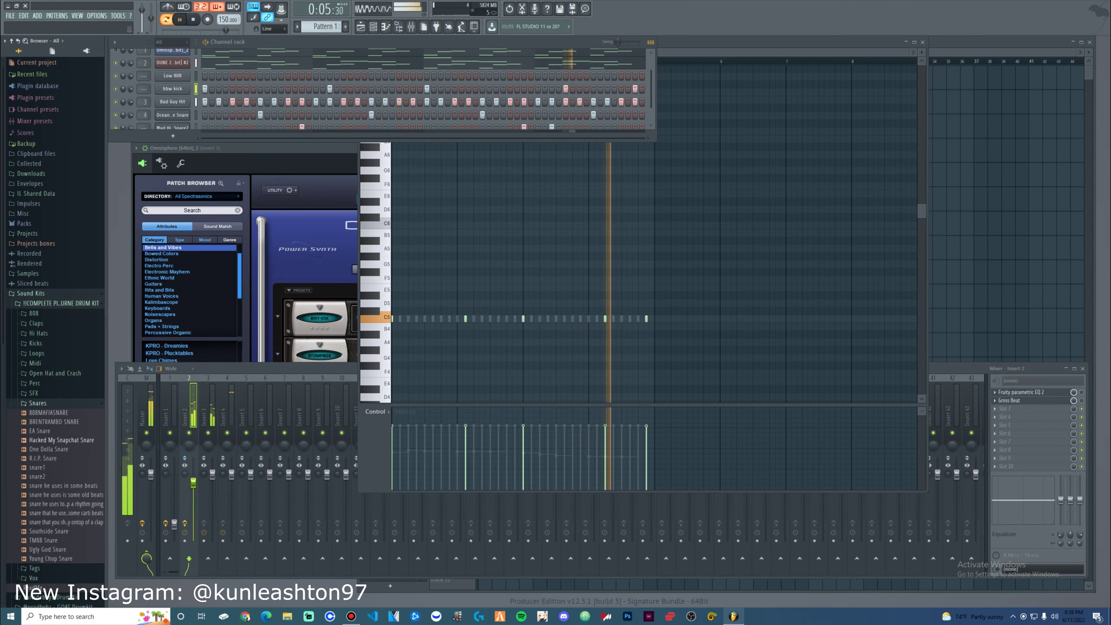
pyautogui.press('space')
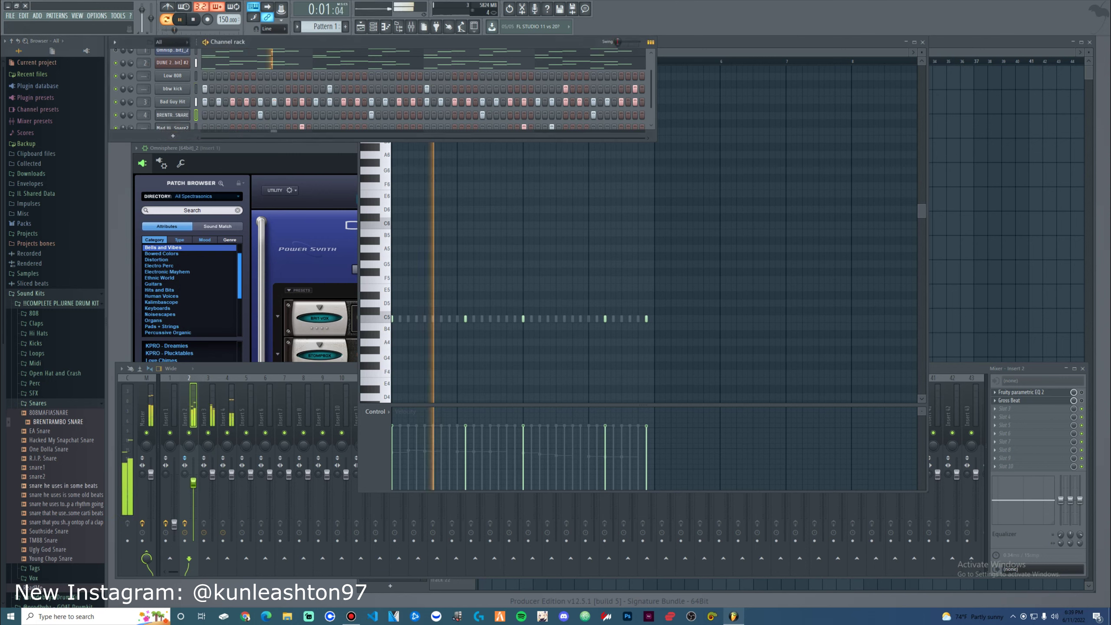
# - Audition Hacked My Snapchat Snare and replace the Mad High Snare2 sample with EA Snare
pyautogui.click(65, 440)
pyautogui.press('space')
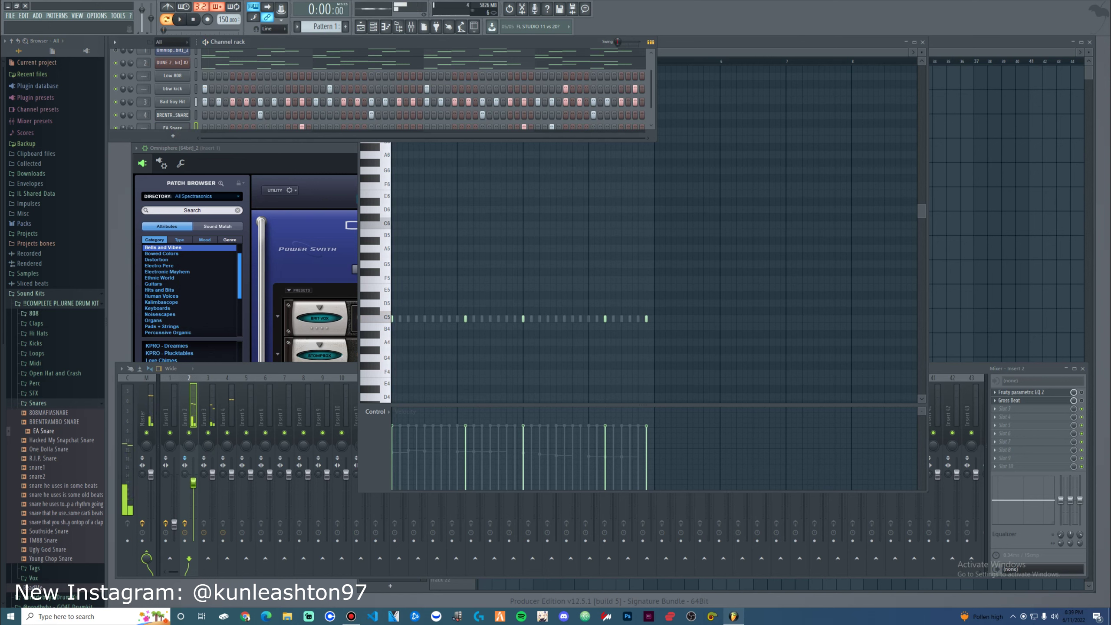
# - Trim the silence from the start of the EA Snare sample and make the channel rack taller
pyautogui.click(172, 128)
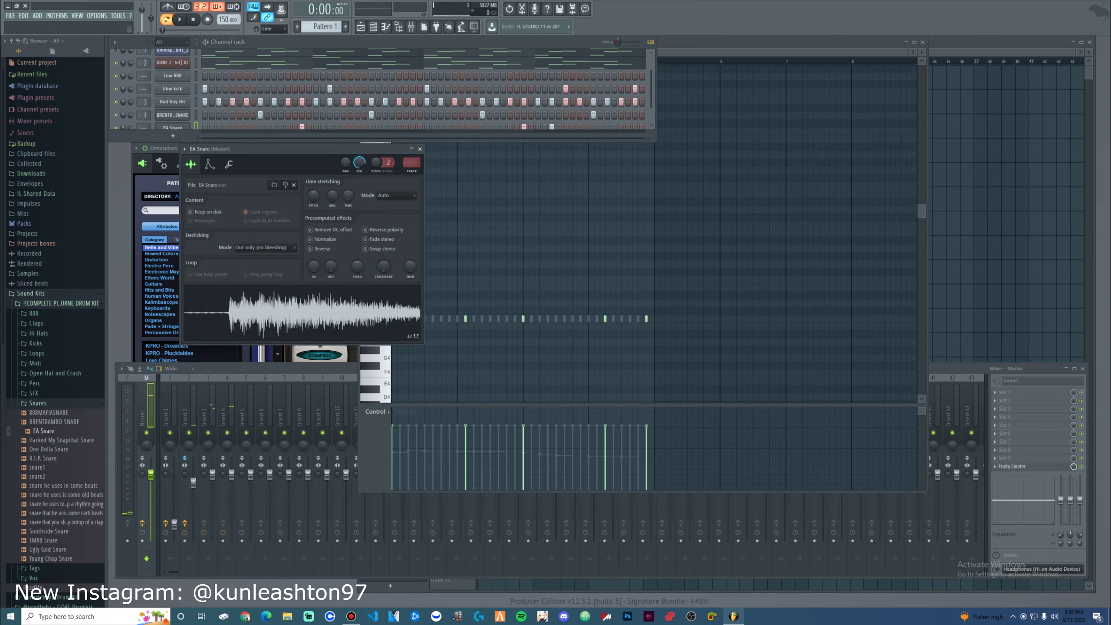
pyautogui.moveTo(410, 266); pyautogui.dragTo(409, 258)
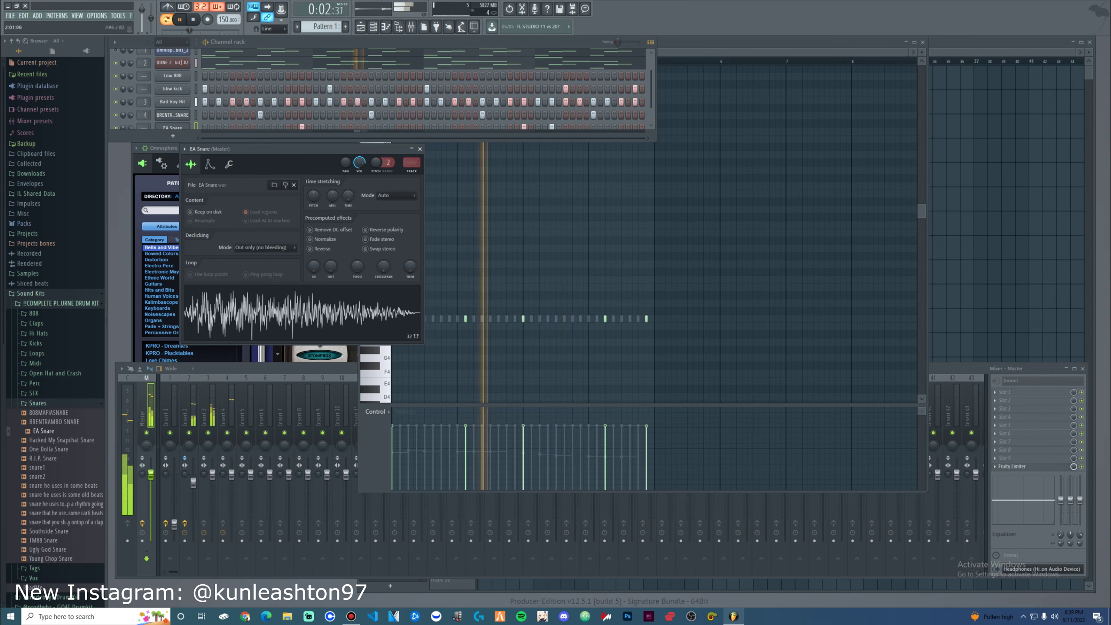
pyautogui.moveTo(461, 141); pyautogui.dragTo(461, 167)
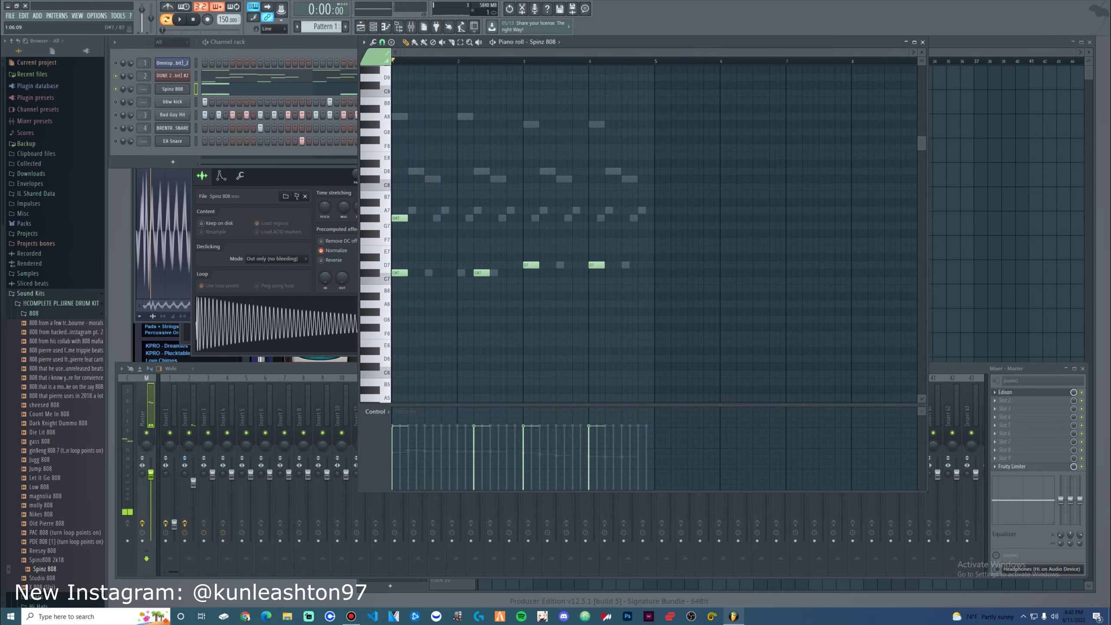
# - Delete the C#7 note at the start of the Spinz 808 line and transpose the remaining notes down two octaves
pyautogui.press('space')
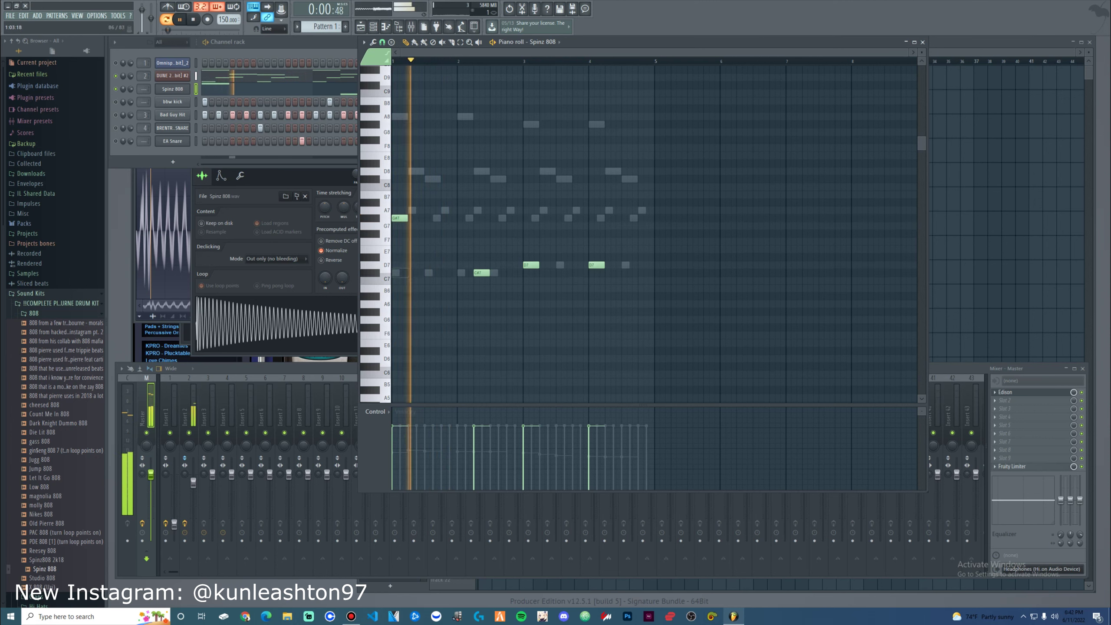
pyautogui.press('space')
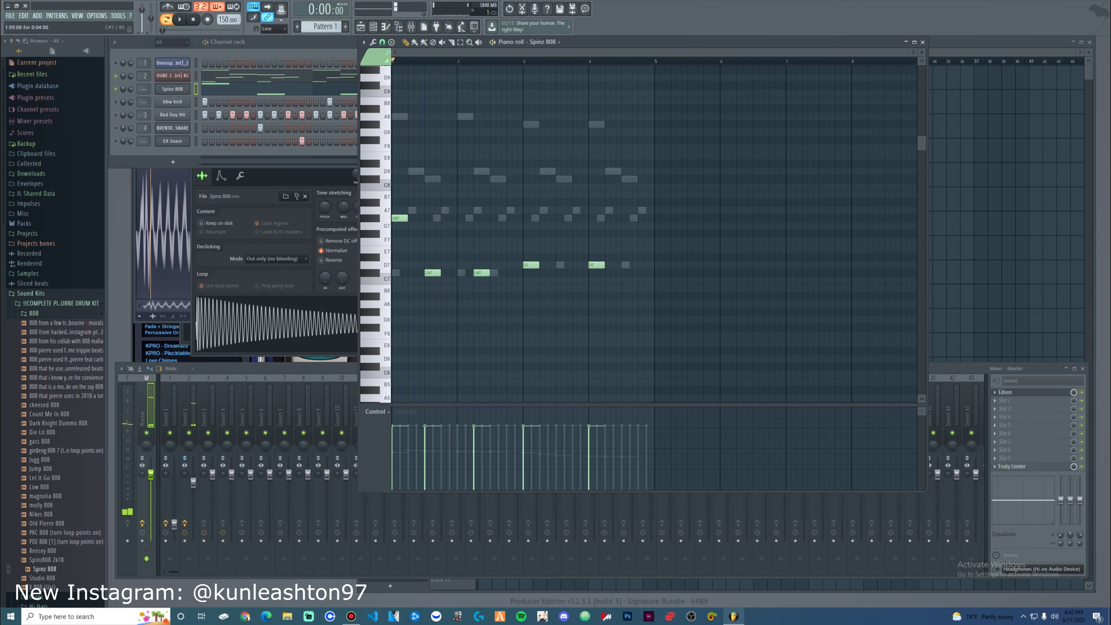
pyautogui.press('space')
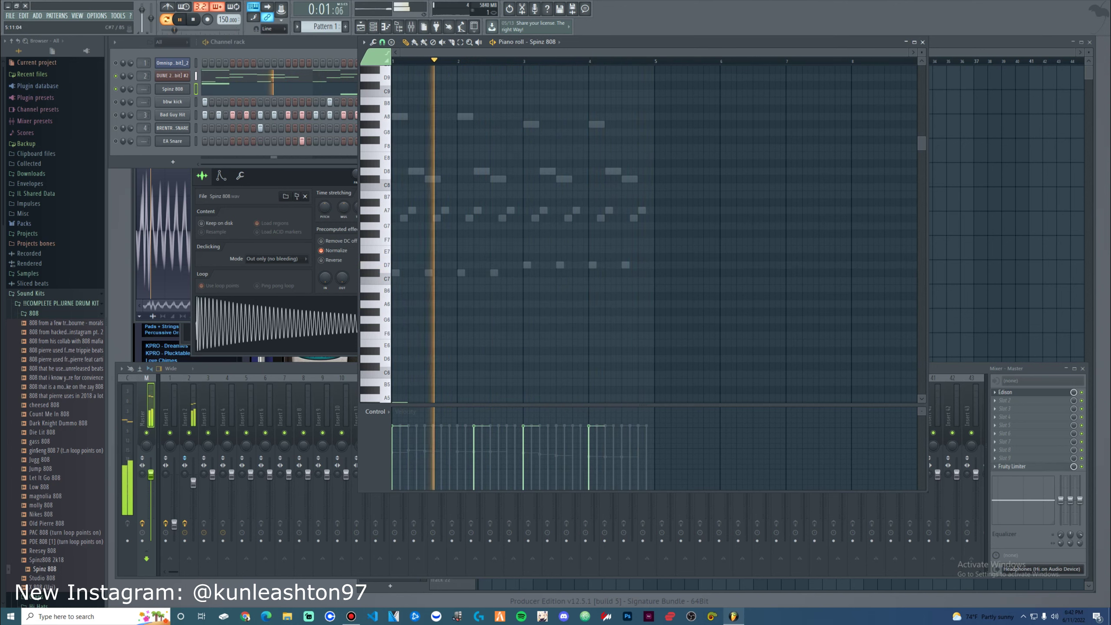
pyautogui.scroll(-5, 656, 231)
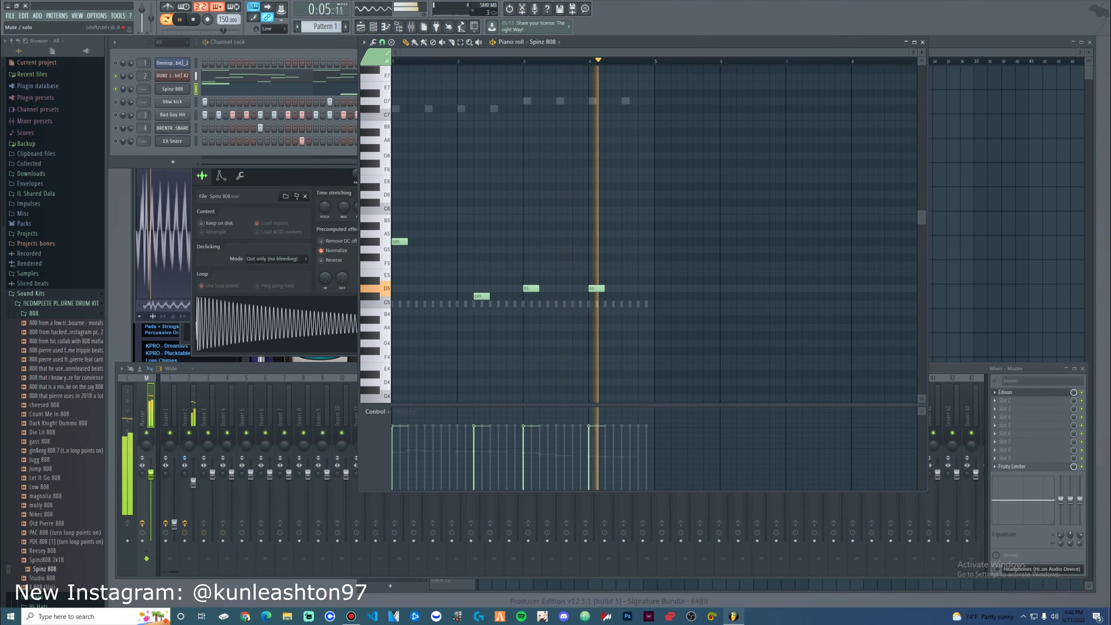
# - Move the 808's bar 4 D5 note later, split the opening G#5 into two short notes, and duplicate the phrase into bars 5 to 8
pyautogui.moveTo(596, 289); pyautogui.dragTo(619, 288)
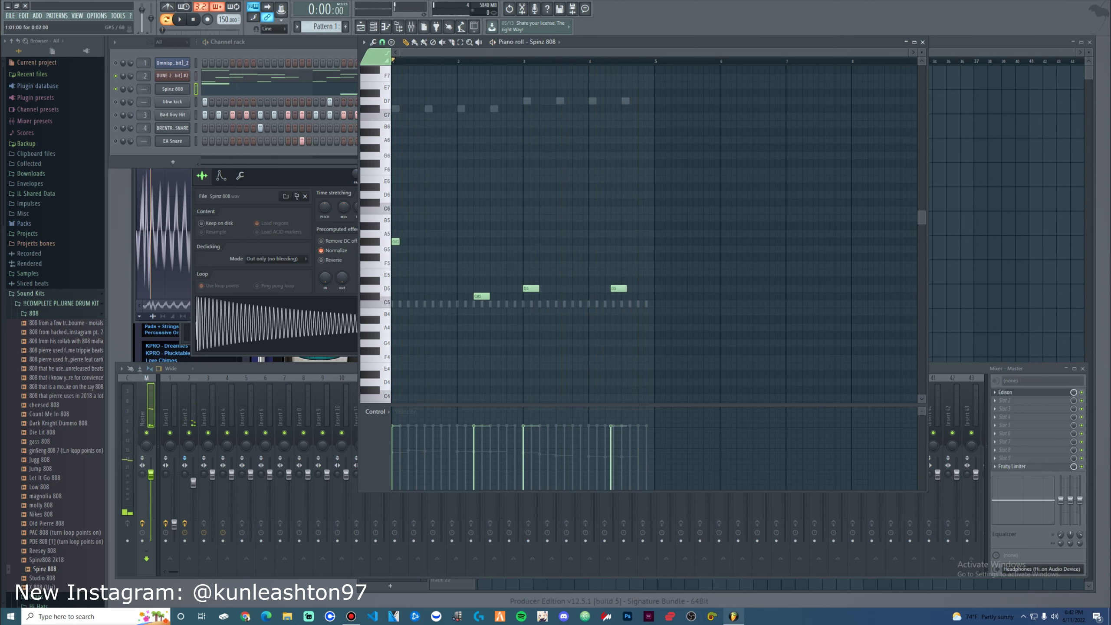
pyautogui.moveTo(764, 394); pyautogui.dragTo(390, 198)
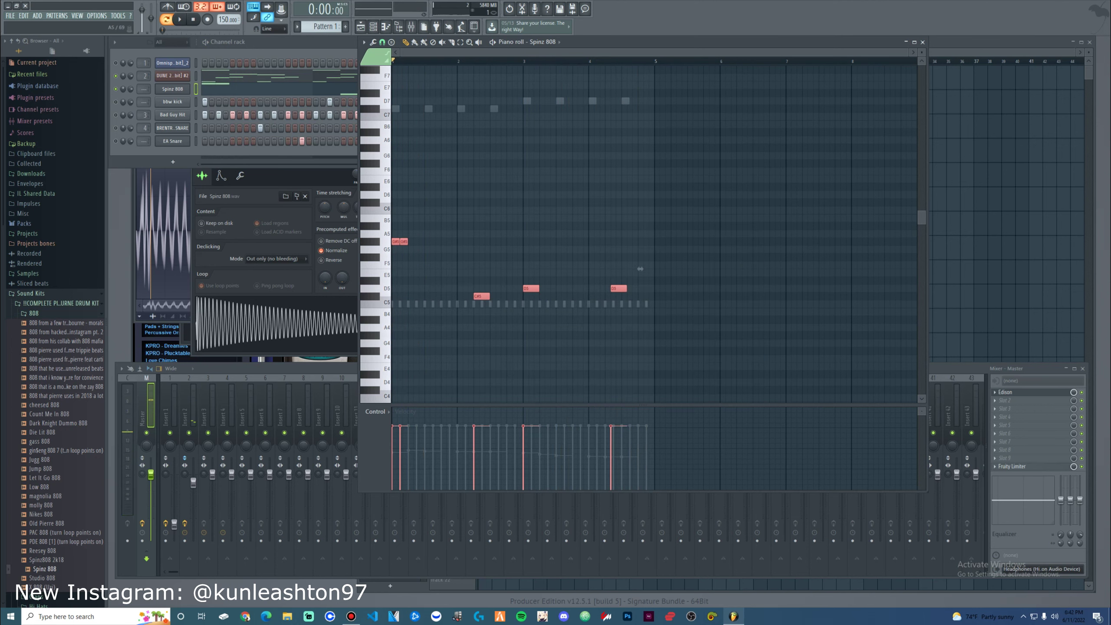
pyautogui.moveTo(832, 269); pyautogui.dragTo(908, 268)
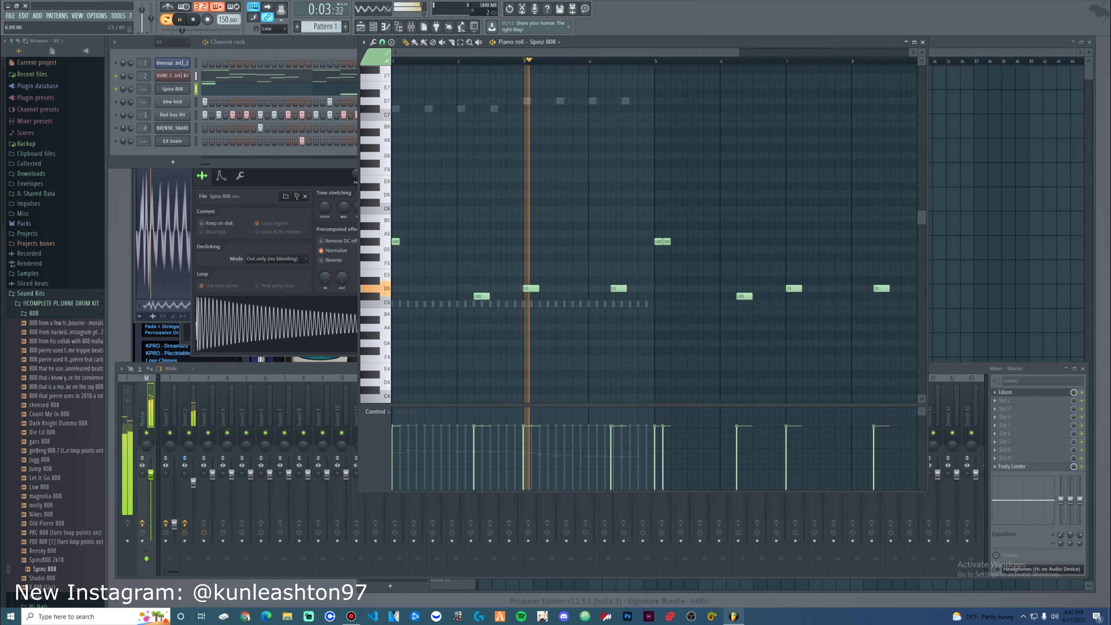
# - Add an extra C#5 808 note in bar 5 and a second D5 note around bar 8, playing the pattern
pyautogui.scroll(-3, 631, 281)
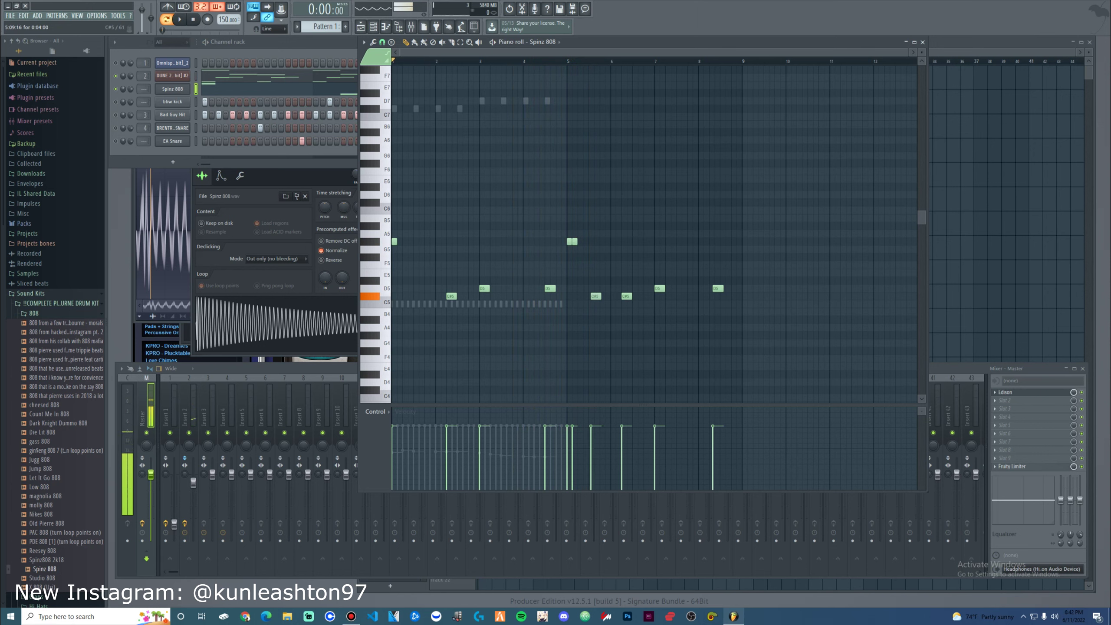
pyautogui.press('space')
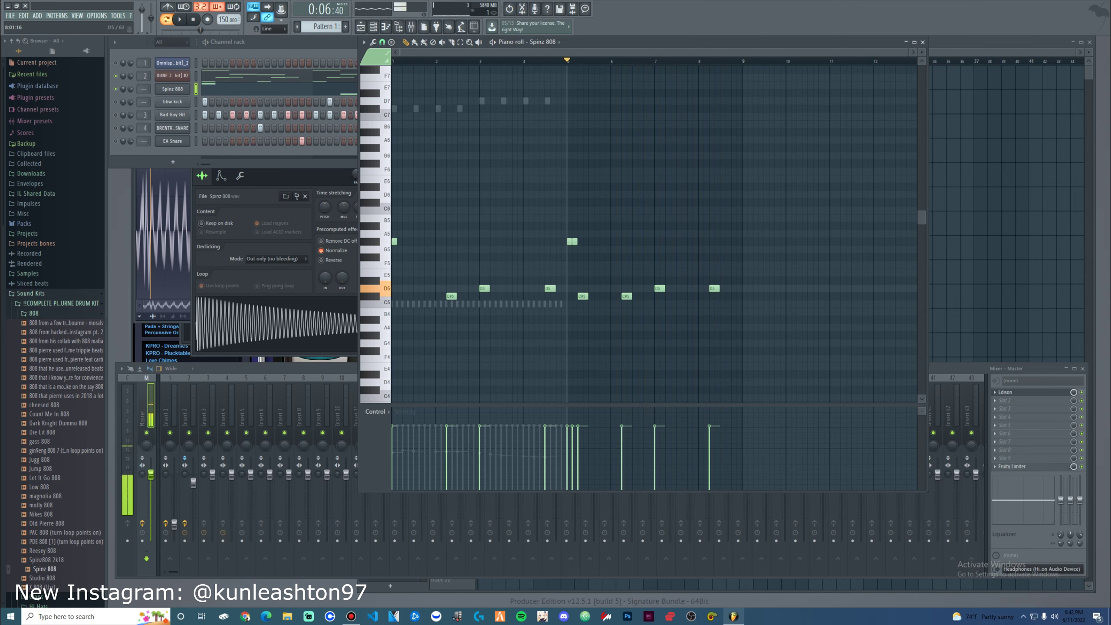
pyautogui.press('space')
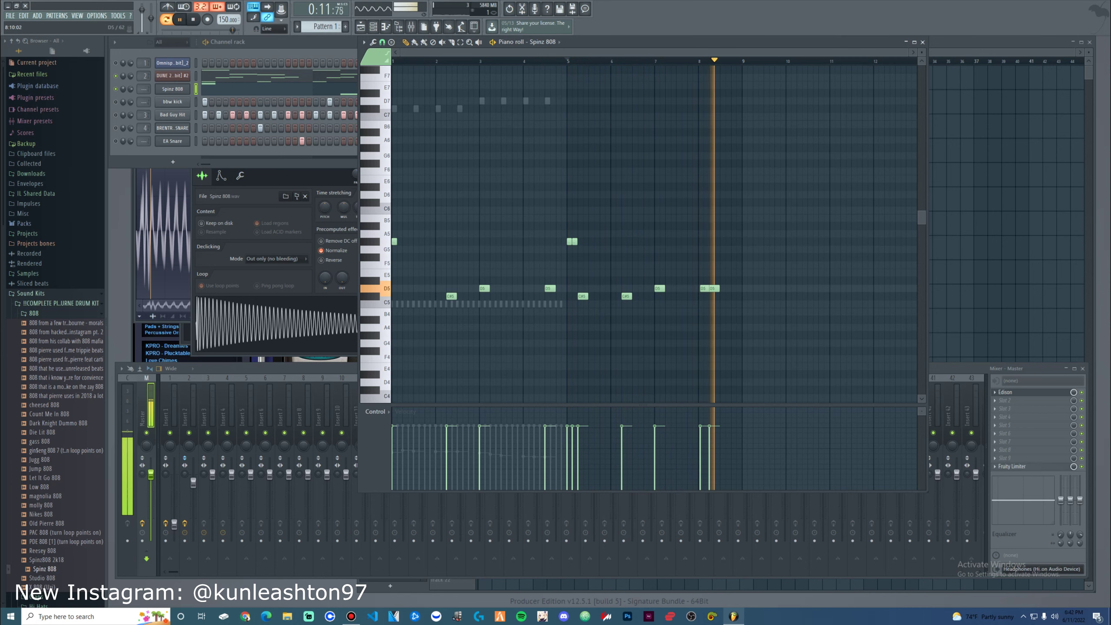
# - Reposition the two closing D5 808 notes so the first starts bar 8 and the second follows two steps after it
pyautogui.scroll(5, 709, 289)
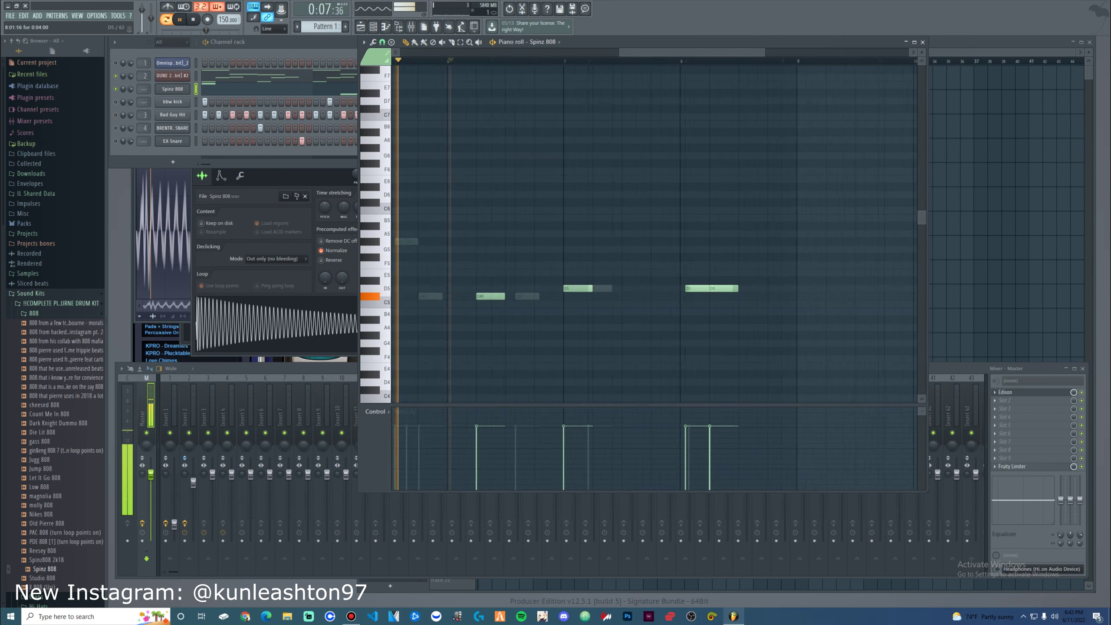
pyautogui.scroll(-4, 656, 232)
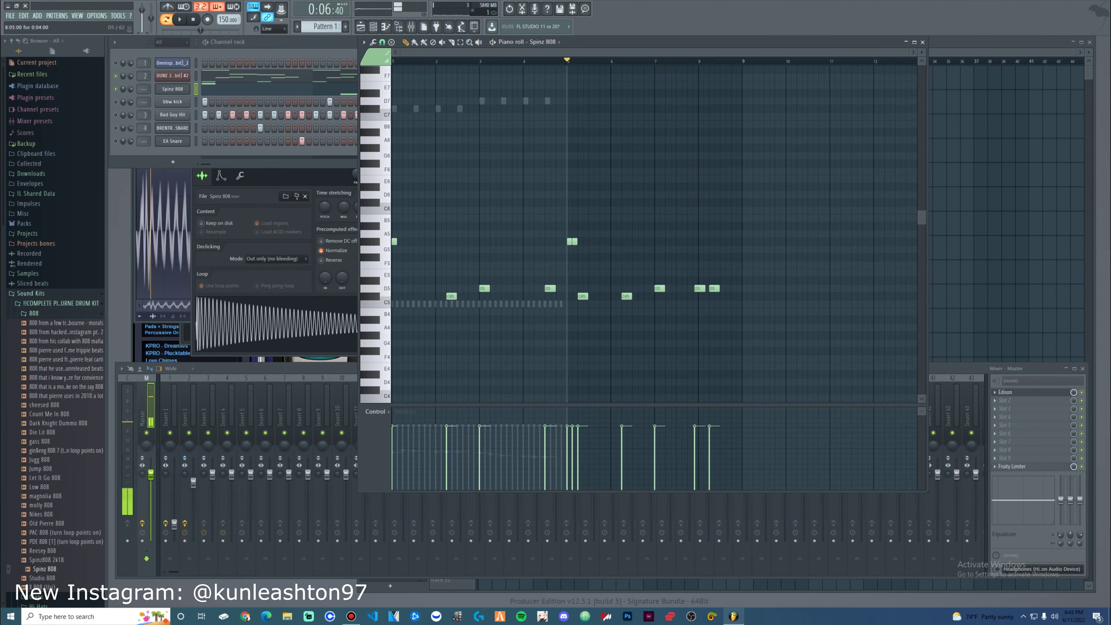
pyautogui.scroll(4, 711, 289)
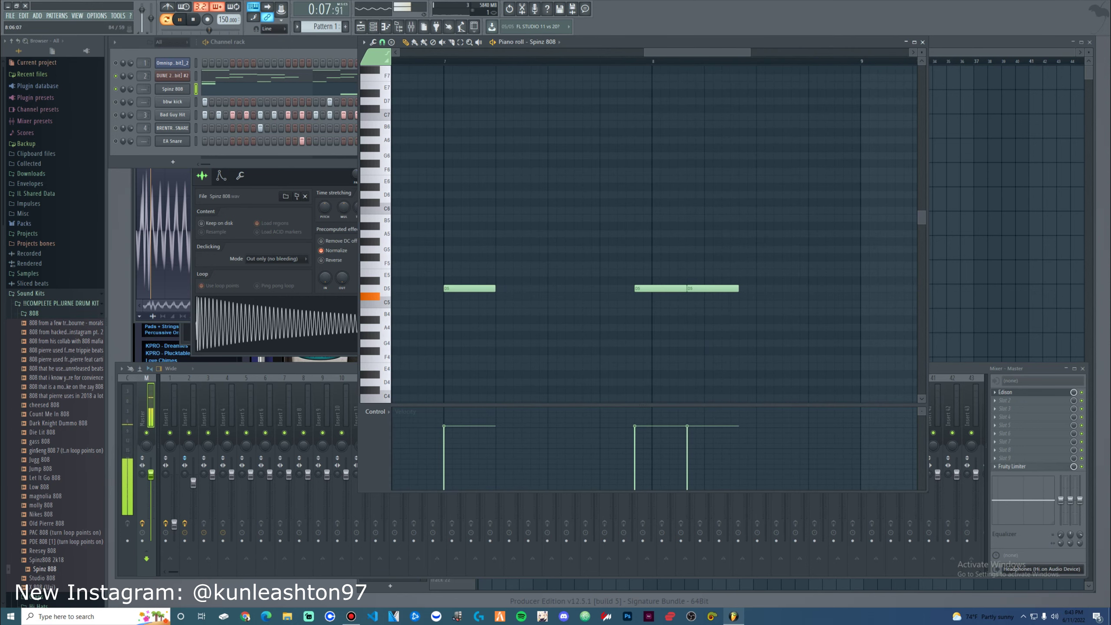
pyautogui.moveTo(702, 289); pyautogui.dragTo(693, 289)
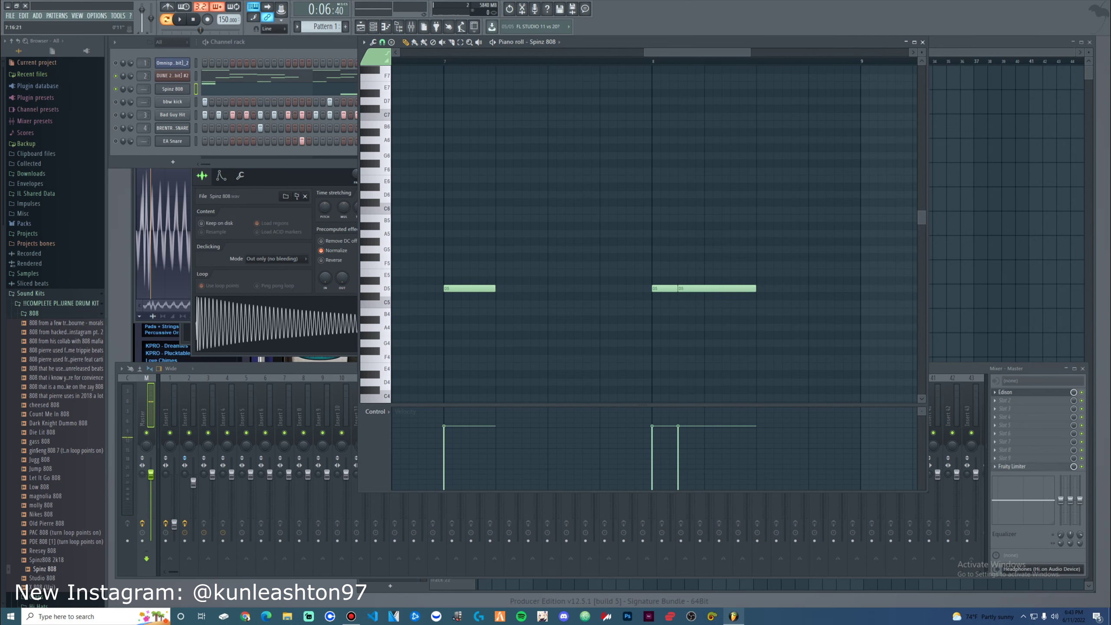
pyautogui.press('space')
pyautogui.scroll(-7, 757, 209)
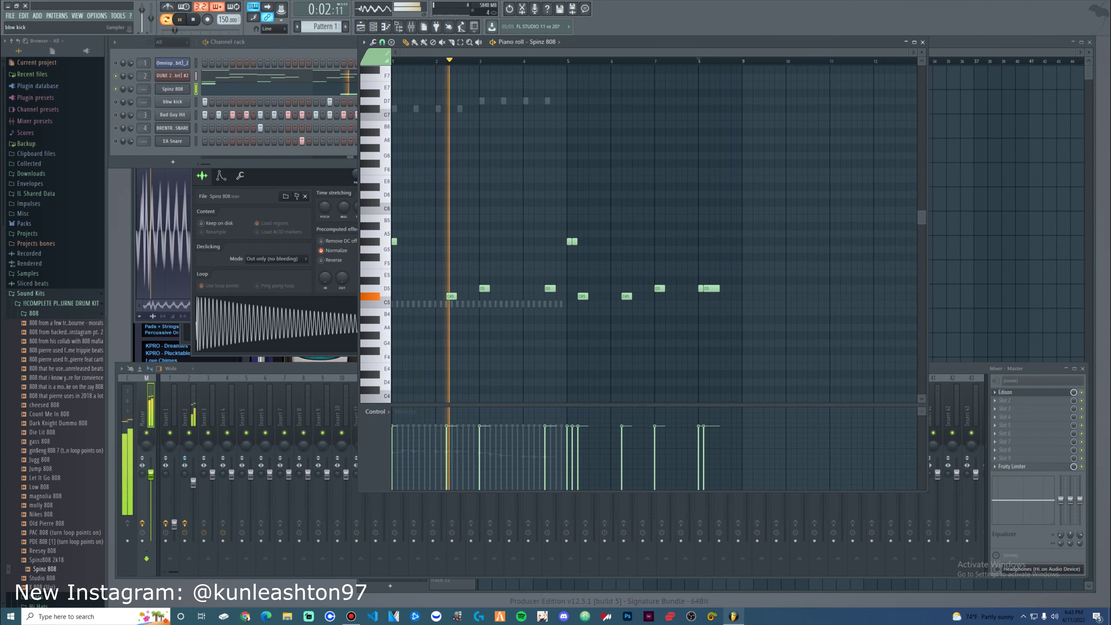
# - Duplicate all DUNE 2 melody notes from bars 1 to 4 into bars 5 to 8
pyautogui.rightClick(187, 75)
pyautogui.click(209, 76)
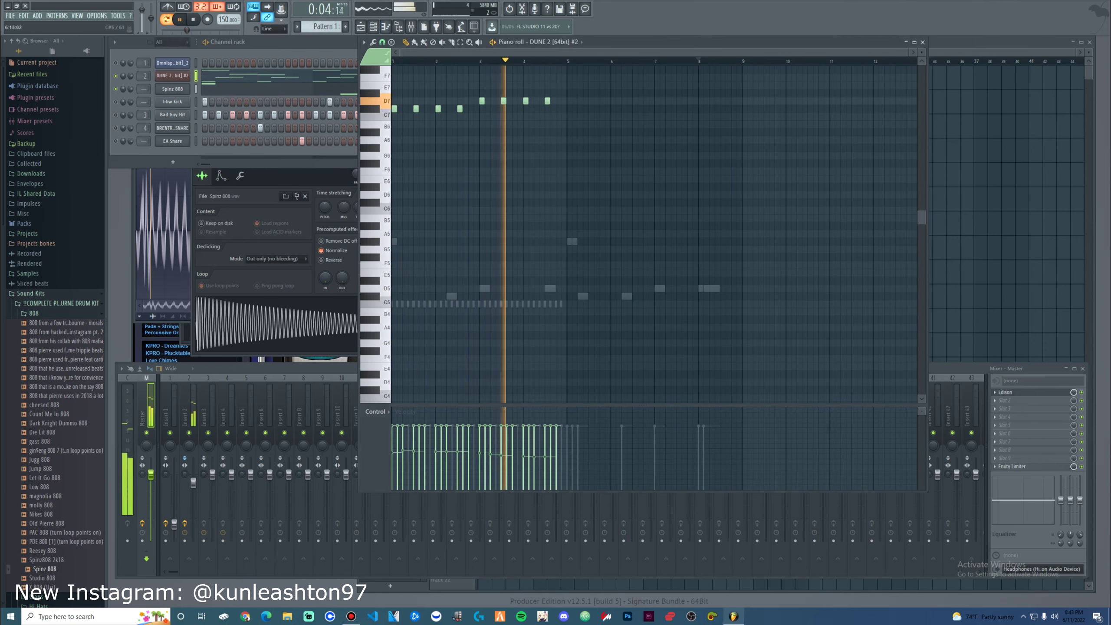
pyautogui.scroll(8, 611, 263)
pyautogui.moveTo(610, 330); pyautogui.dragTo(392, 118)
pyautogui.hotkey('ctrl', 'b')
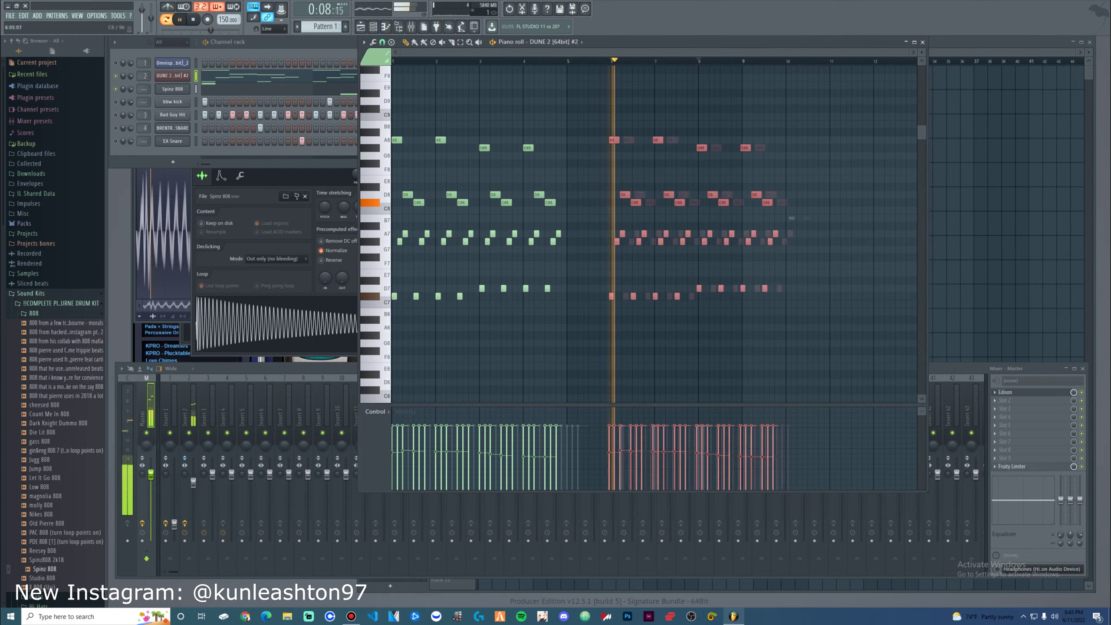
pyautogui.scroll(3, 752, 217)
pyautogui.scroll(-3, 908, 217)
pyautogui.scroll(-6, 907, 218)
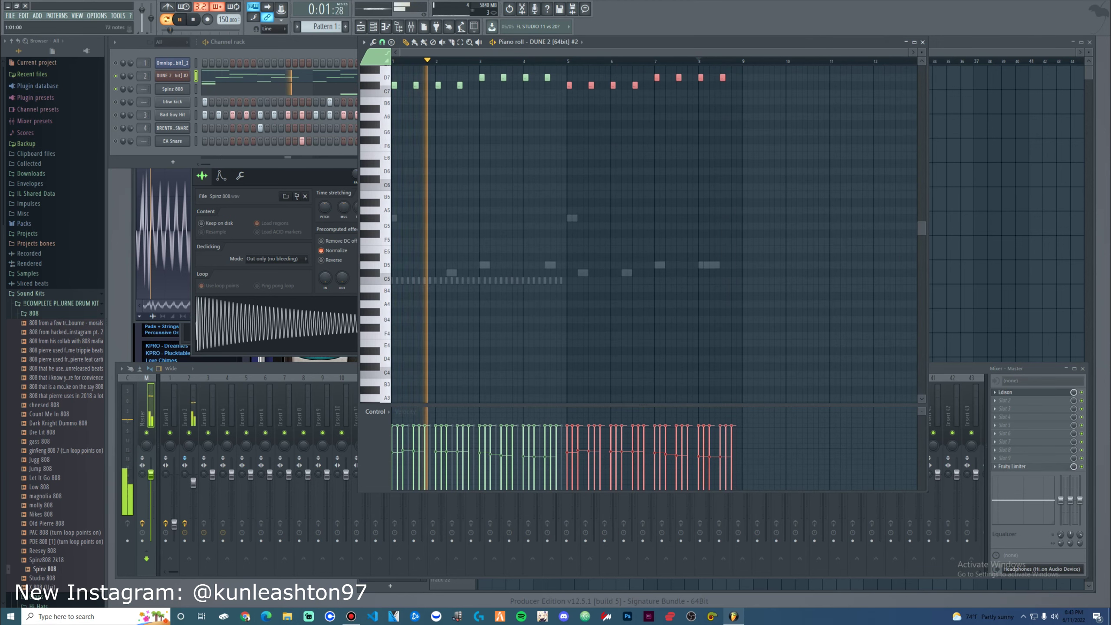
# - Return to the Spinz 808 notes and transpose them up two octaves
pyautogui.rightClick(450, 273)
pyautogui.hotkey('ctrl', 'Up')
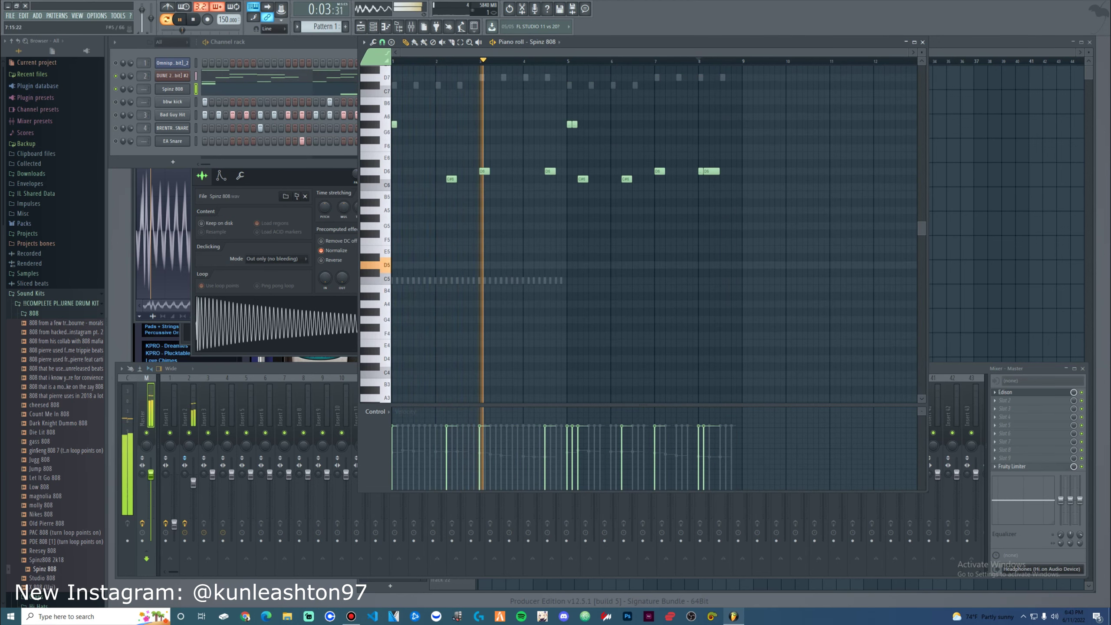
pyautogui.press('space')
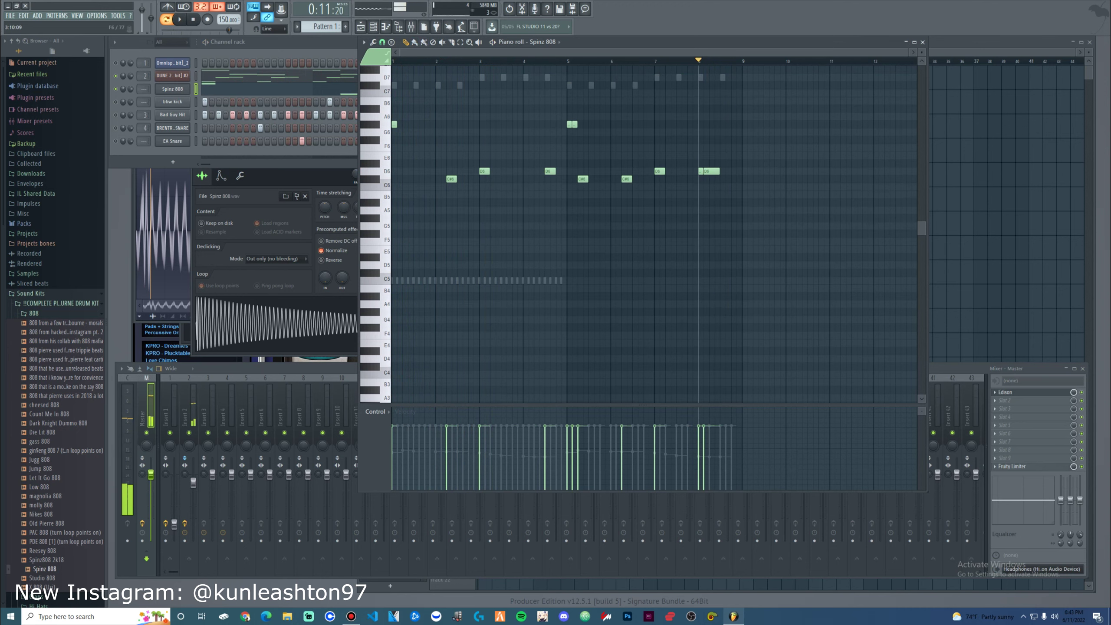
pyautogui.scroll(5, 656, 231)
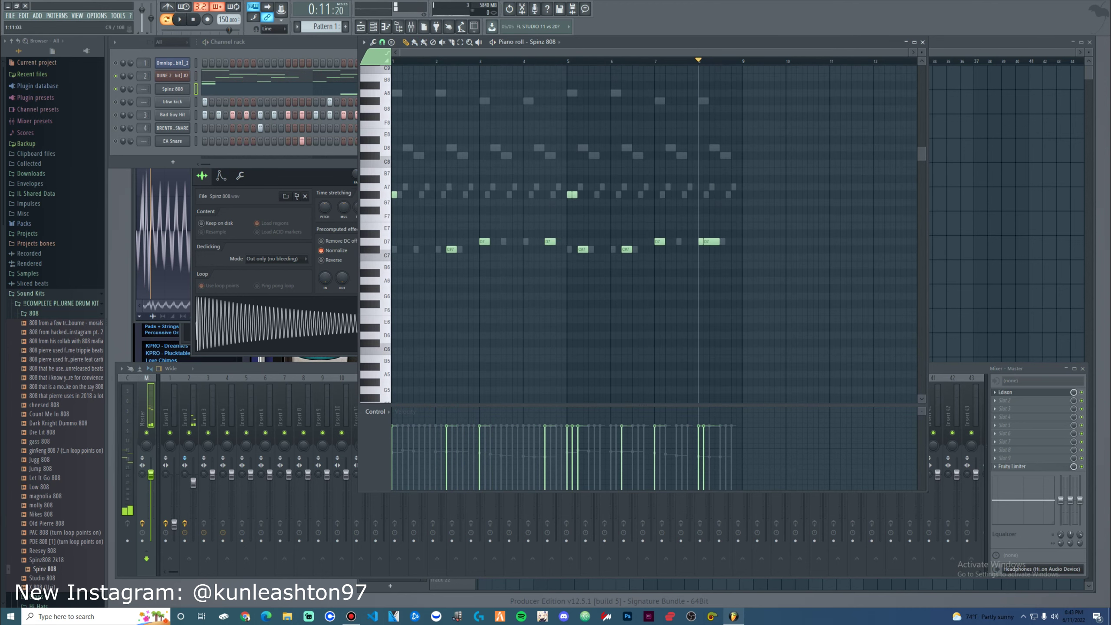
# - Move the D7 808 note in bar 4 earlier onto the second beat while playing the pattern
pyautogui.press('space')
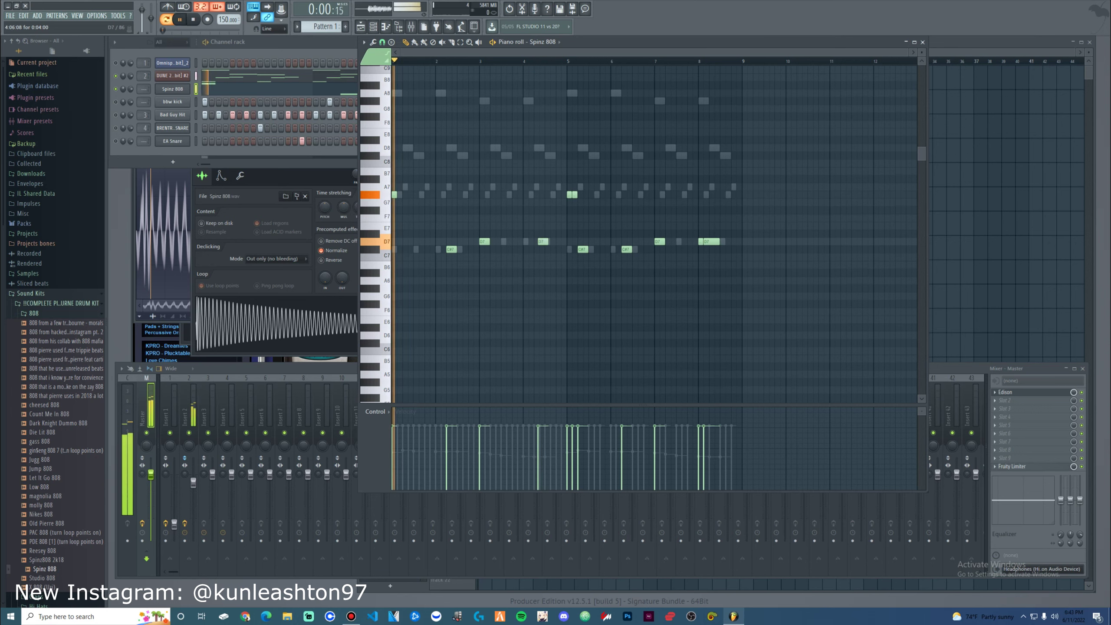
pyautogui.scroll(3, 544, 242)
pyautogui.moveTo(543, 265); pyautogui.dragTo(548, 265)
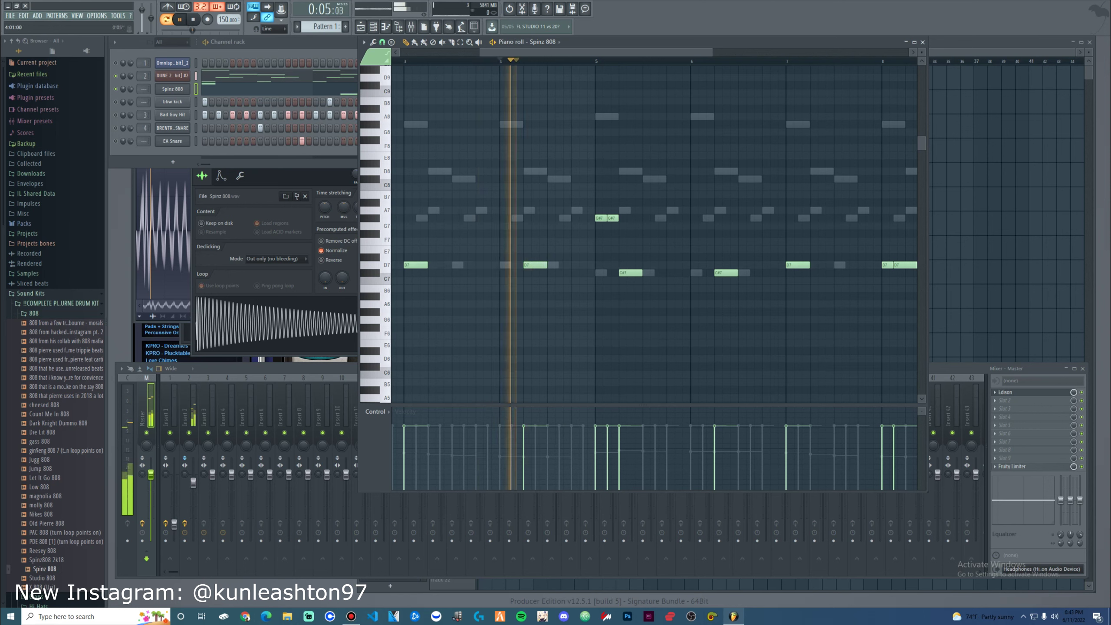
# - Audition the pattern, then transpose all Spinz 808 notes down two octaves
pyautogui.press('space')
pyautogui.scroll(-4, 502, 108)
pyautogui.click(488, 61)
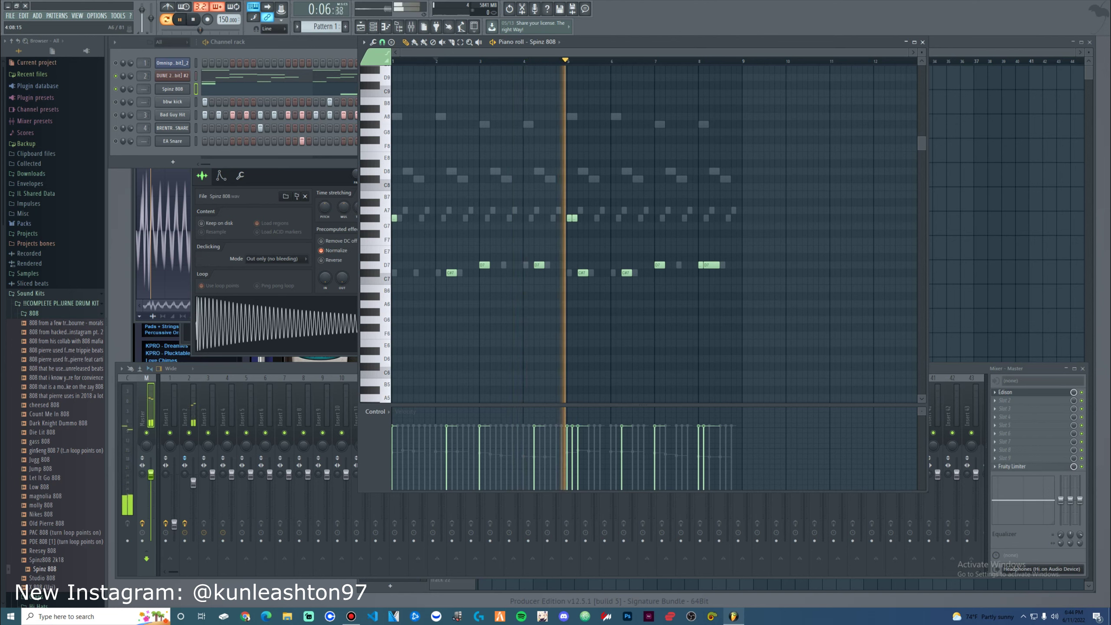
pyautogui.moveTo(766, 307); pyautogui.dragTo(387, 58)
pyautogui.press('Delete')
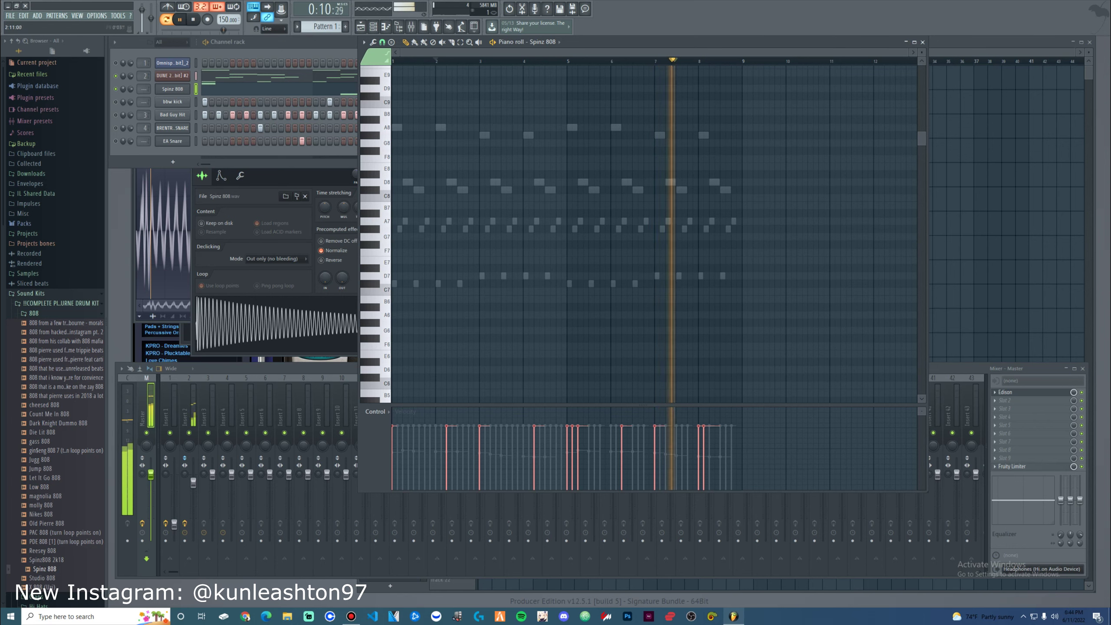
pyautogui.scroll(-5, 733, 303)
# - Lower the Insert 2 mixer fader to about -5.9 dB and return to the piano roll
pyautogui.press('F9')
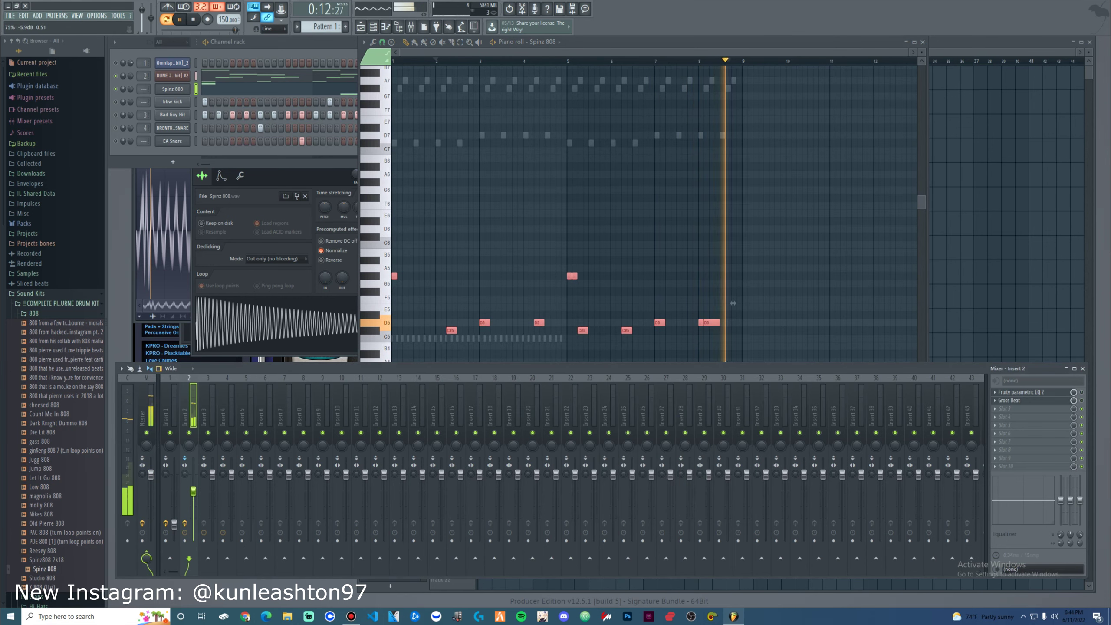
pyautogui.press('F7')
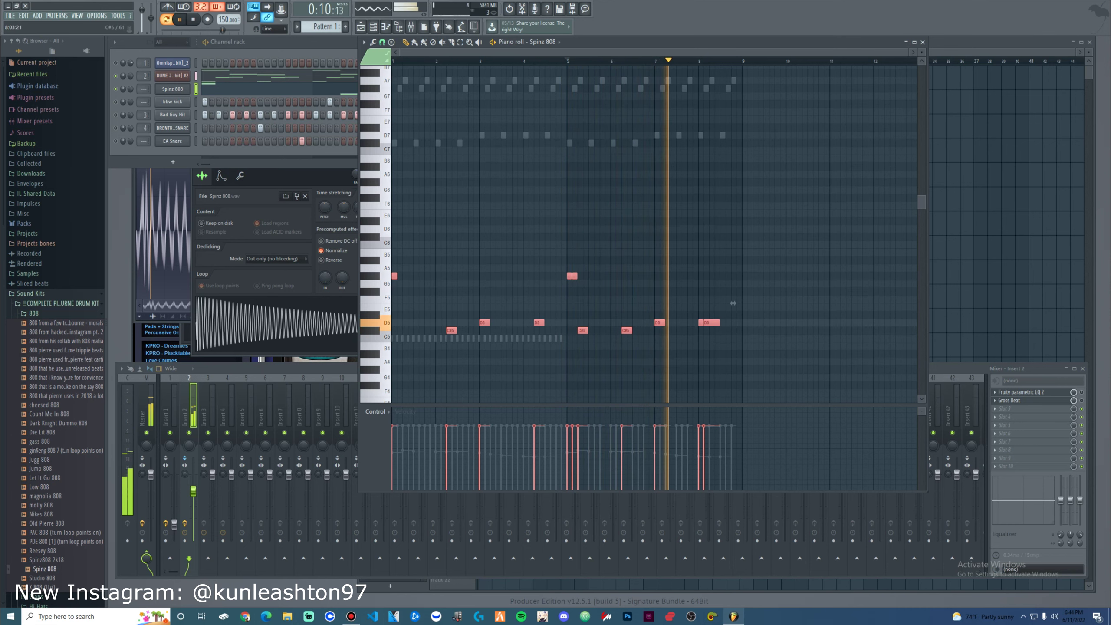
# - Move the two closing D5 808 notes later so the first falls two steps after the start of bar 8
pyautogui.keyDown('ctrl'); pyautogui.scroll(3, 749, 303); pyautogui.keyUp('ctrl')
pyautogui.keyDown('ctrl'); pyautogui.scroll(2, 707, 330); pyautogui.keyUp('ctrl')
pyautogui.keyDown('ctrl'); pyautogui.click(700, 354); pyautogui.keyUp('ctrl')
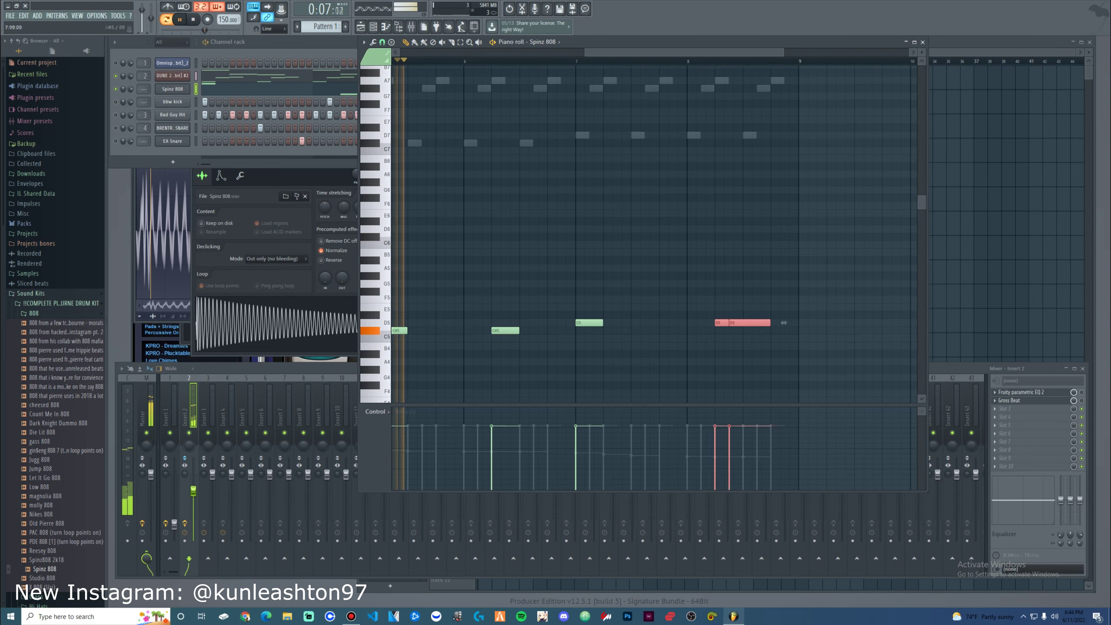
pyautogui.keyDown('ctrl'); pyautogui.scroll(-1, 783, 323); pyautogui.keyUp('ctrl')
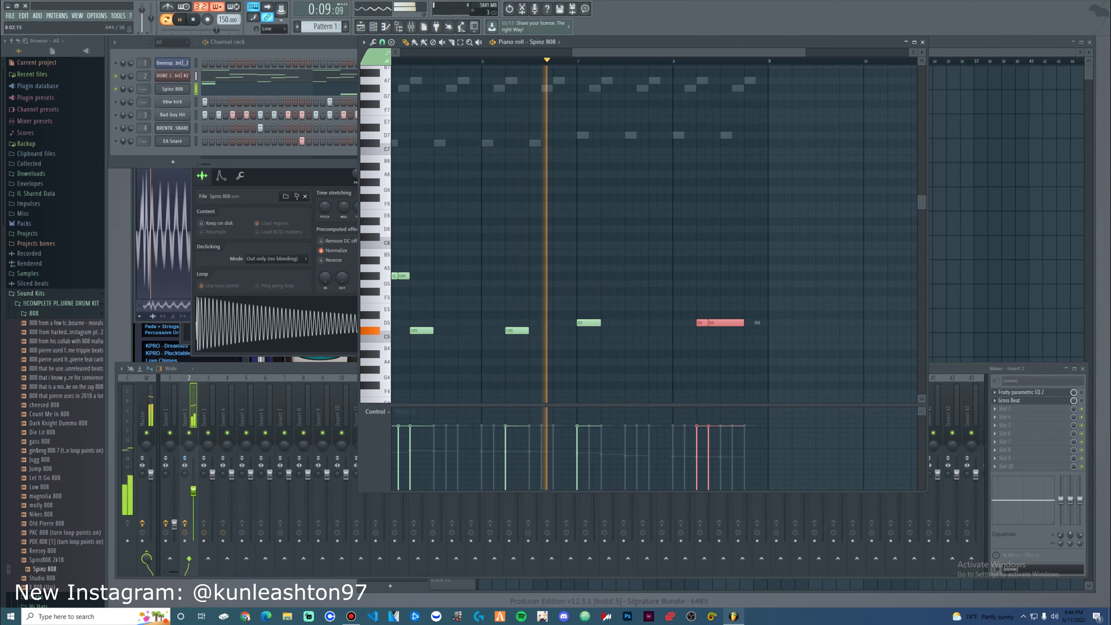
pyautogui.keyDown('ctrl'); pyautogui.scroll(2, 757, 322); pyautogui.keyUp('ctrl')
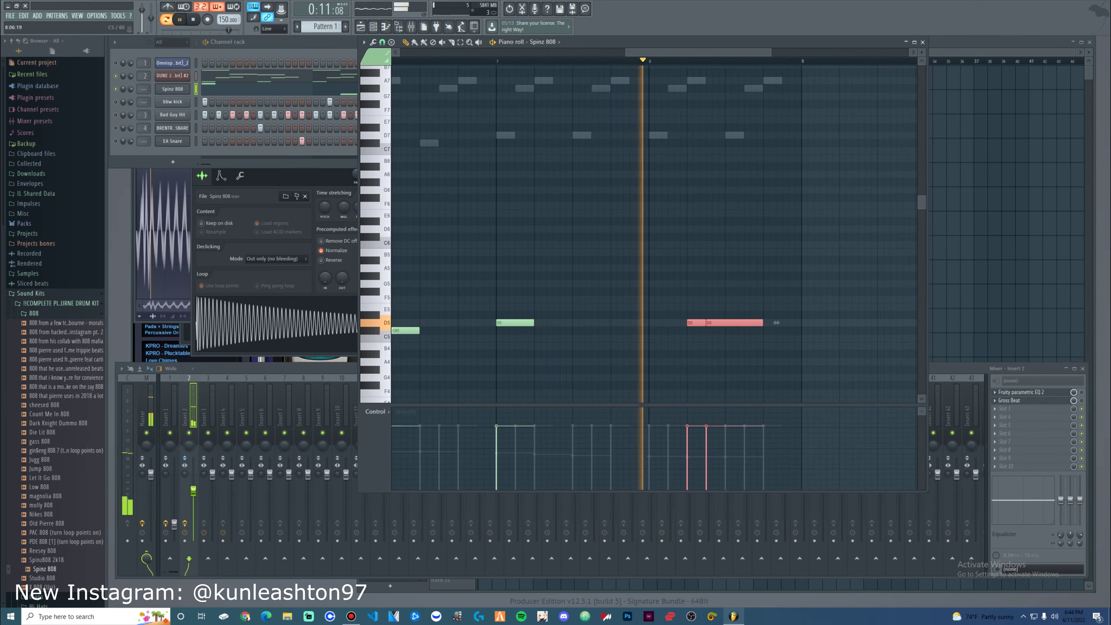
pyautogui.press('space')
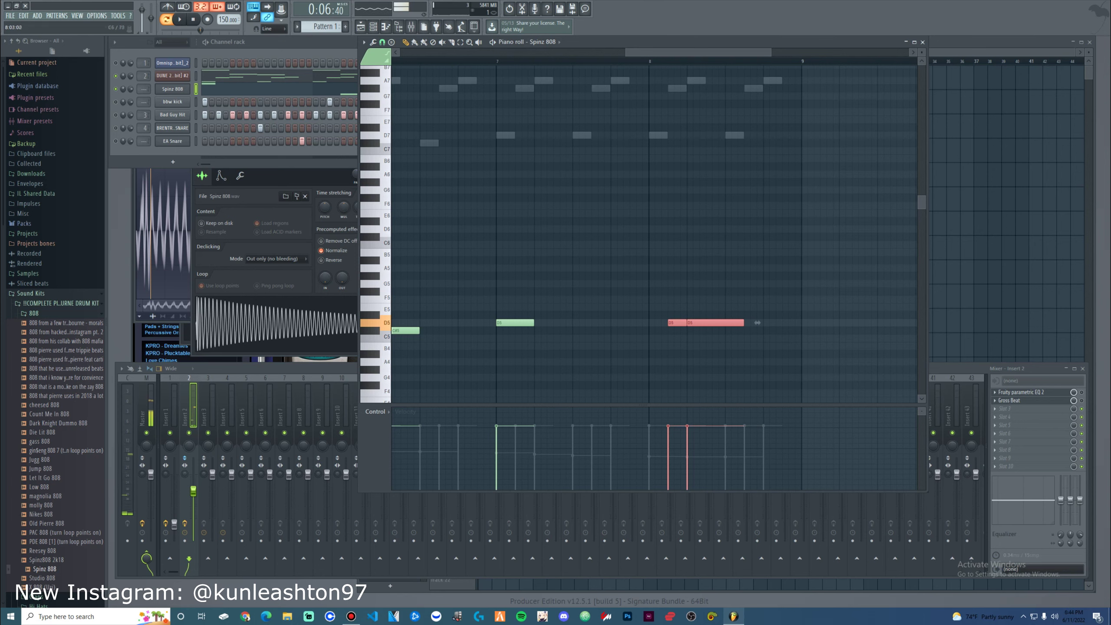
pyautogui.keyDown('ctrl'); pyautogui.scroll(-3, 757, 322); pyautogui.keyUp('ctrl')
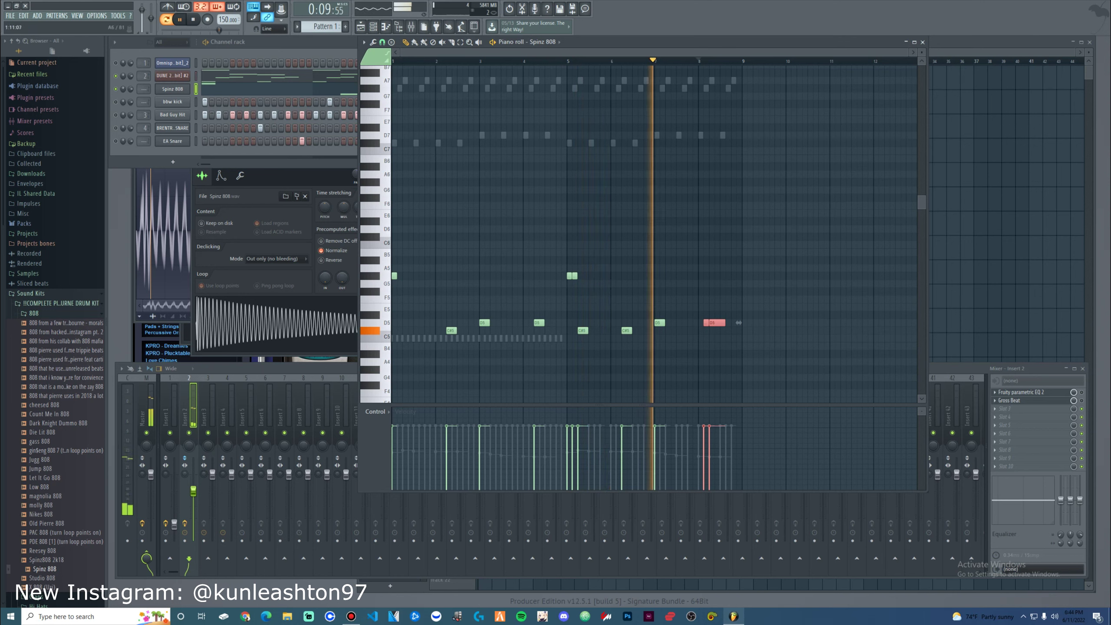
pyautogui.keyDown('ctrl'); pyautogui.click(453, 216); pyautogui.keyUp('ctrl')
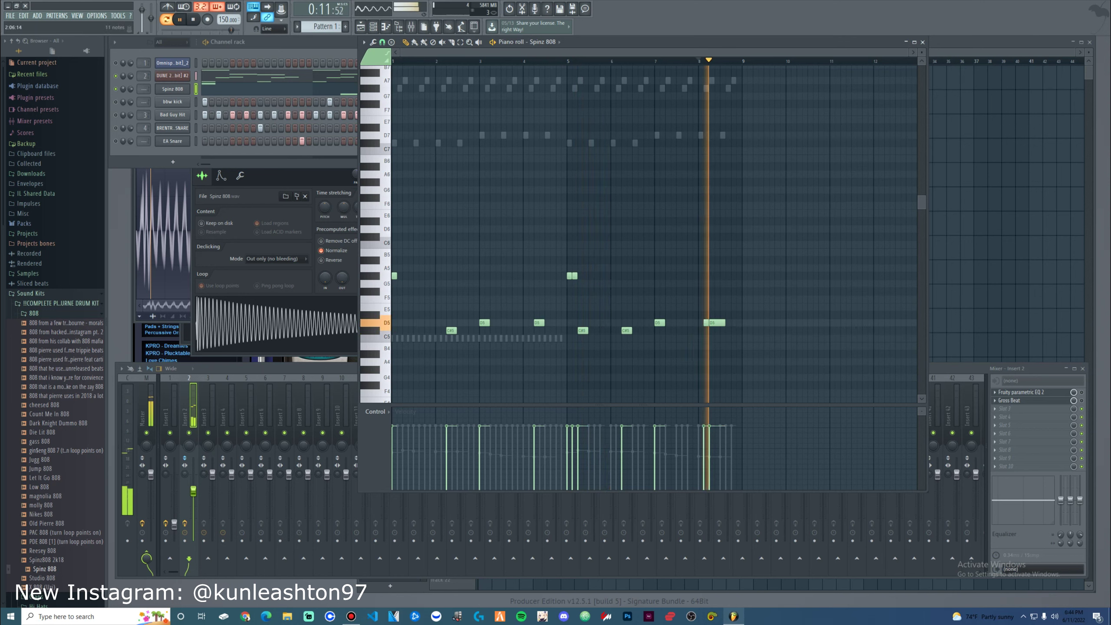
# - Route the Spinz 808, kick, Bad Guy Hit, BRENTRAMBO SNARE and EA Snare channels to mixer tracks 10 through 14
pyautogui.rightClick(116, 89)
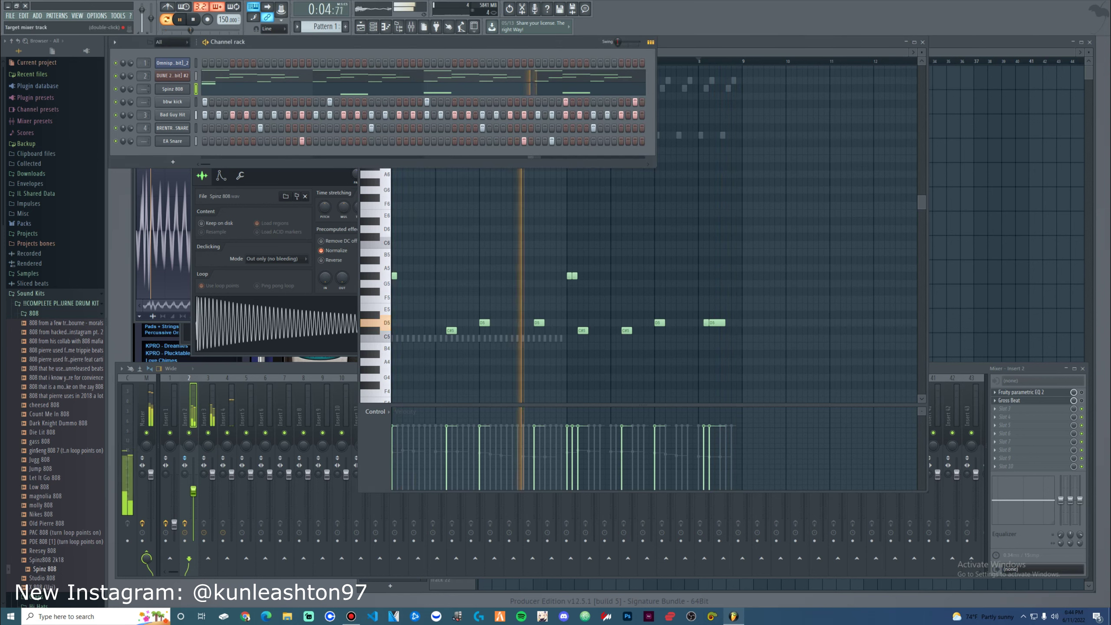
pyautogui.moveTo(144, 89)
pyautogui.mouseDown()
pyautogui.moveTo(144, 65)
pyautogui.moveTo(144, 90)
pyautogui.mouseUp()
pyautogui.scroll(6, 144, 102)
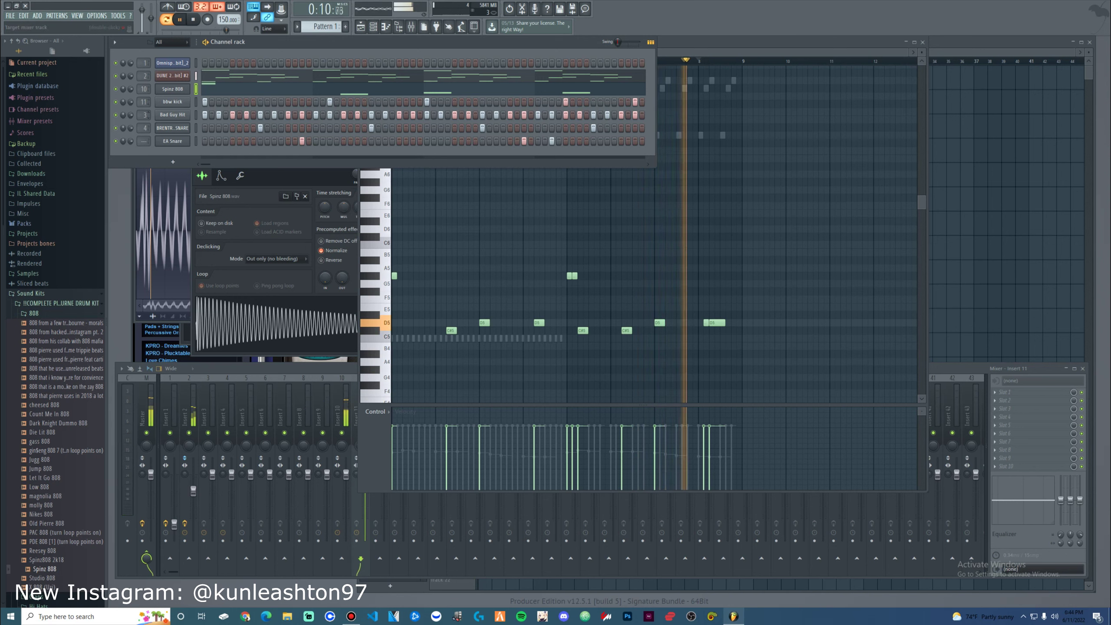
pyautogui.doubleClick(196, 89)
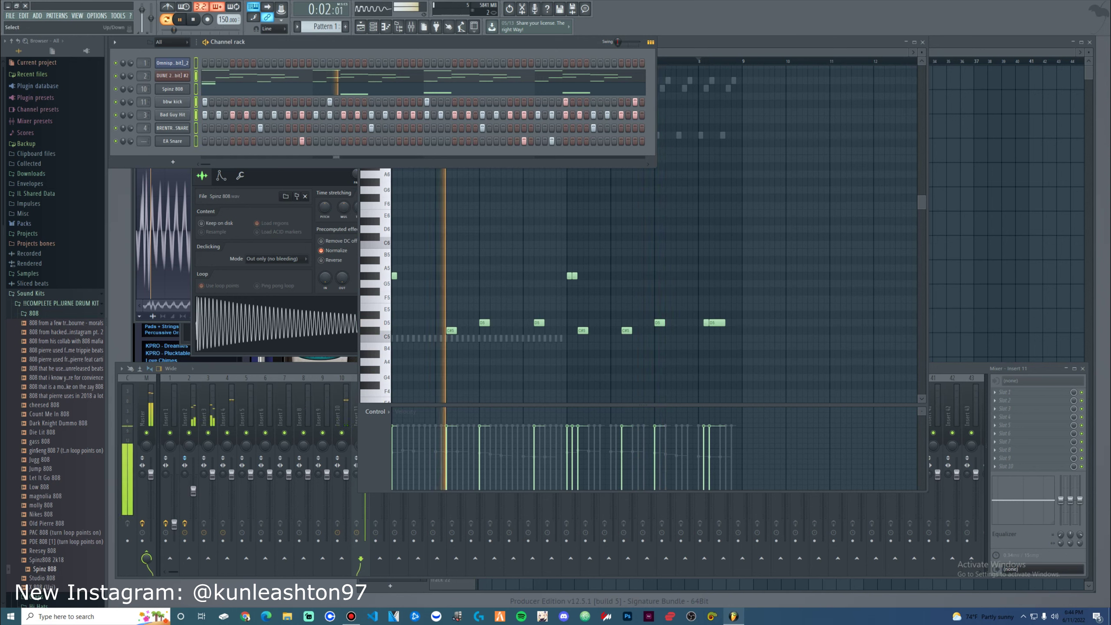
pyautogui.press('space')
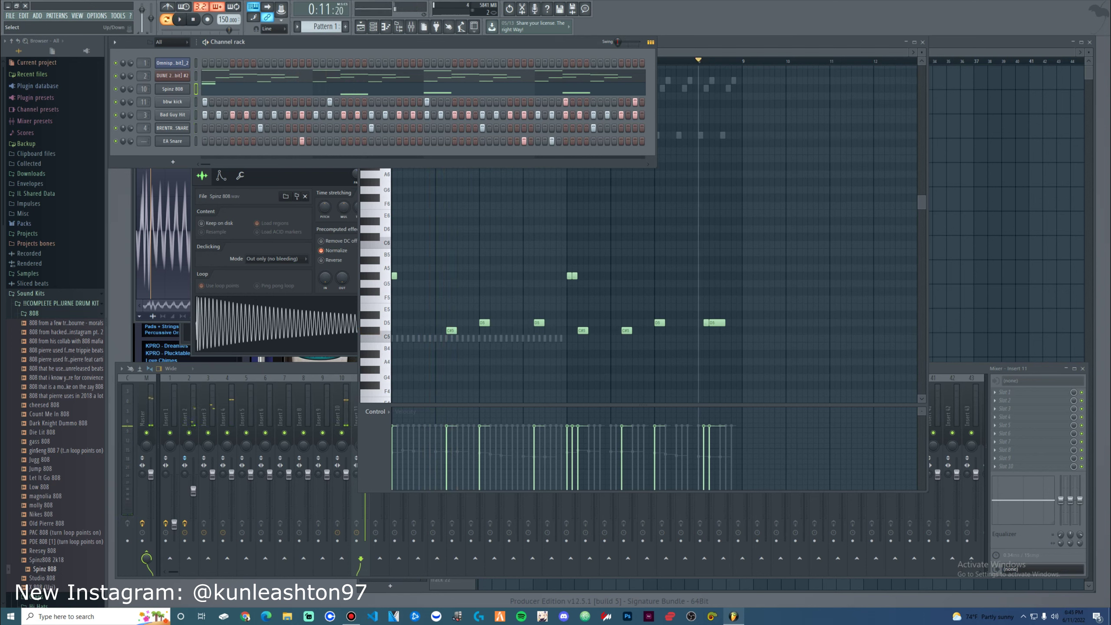
pyautogui.click(360, 508)
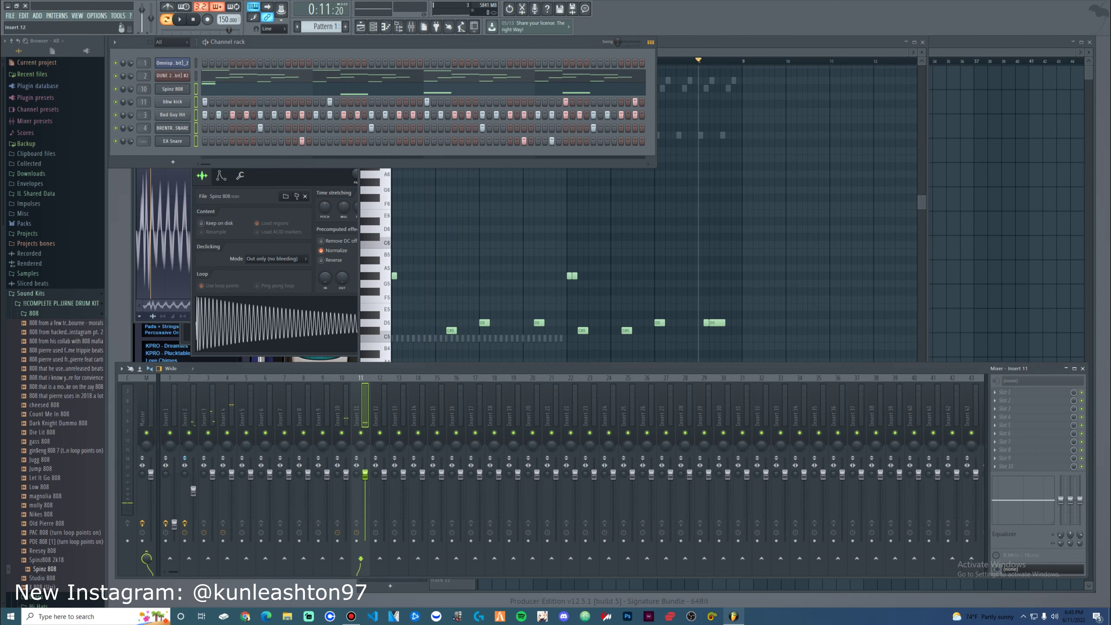
pyautogui.rightClick(346, 385)
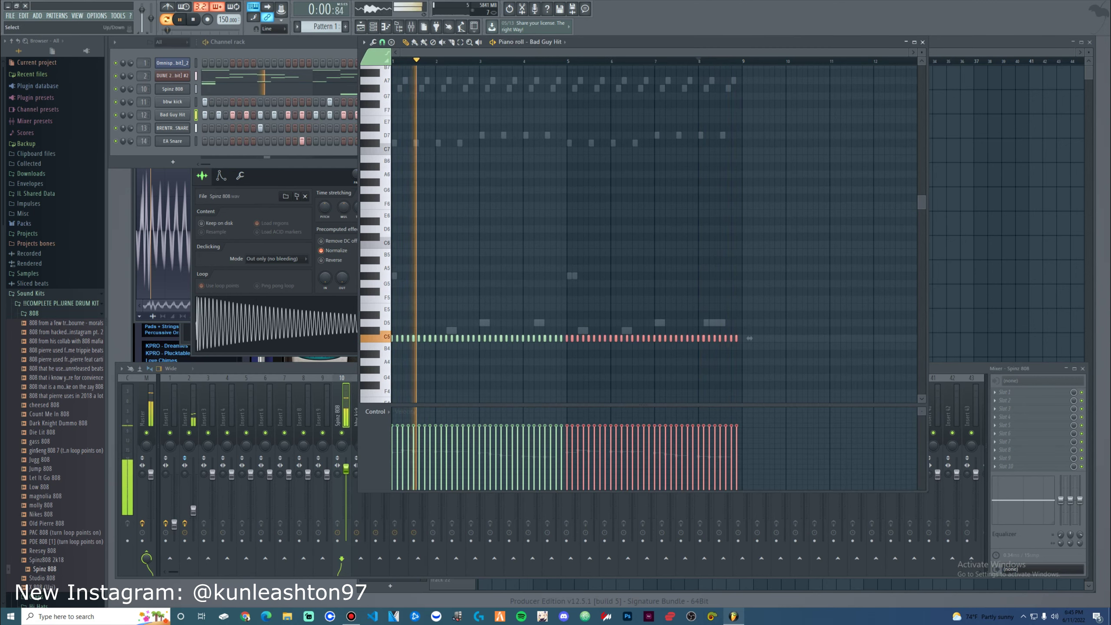
# - Duplicate the BRENTRAMBO SNARE notes from bars 1 to 4 into bars 5 to 8
pyautogui.rightClick(173, 127)
pyautogui.click(209, 127)
pyautogui.moveTo(641, 373); pyautogui.dragTo(589, 338)
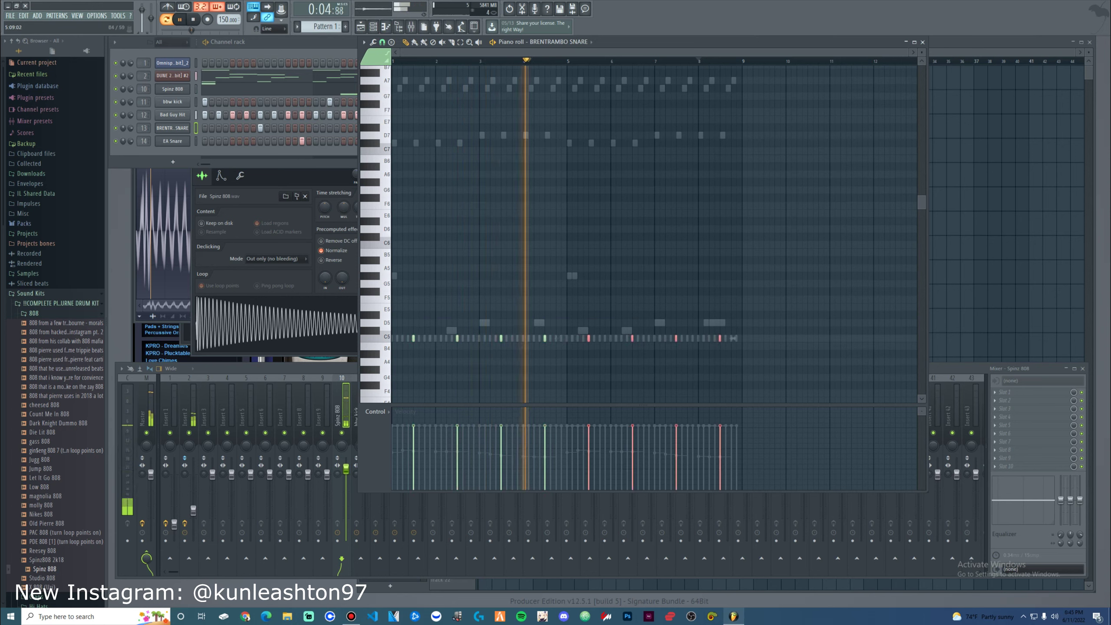
# - Duplicate the three EA Snare notes from bars 1 to 4 into bars 5 to 8
pyautogui.rightClick(172, 142)
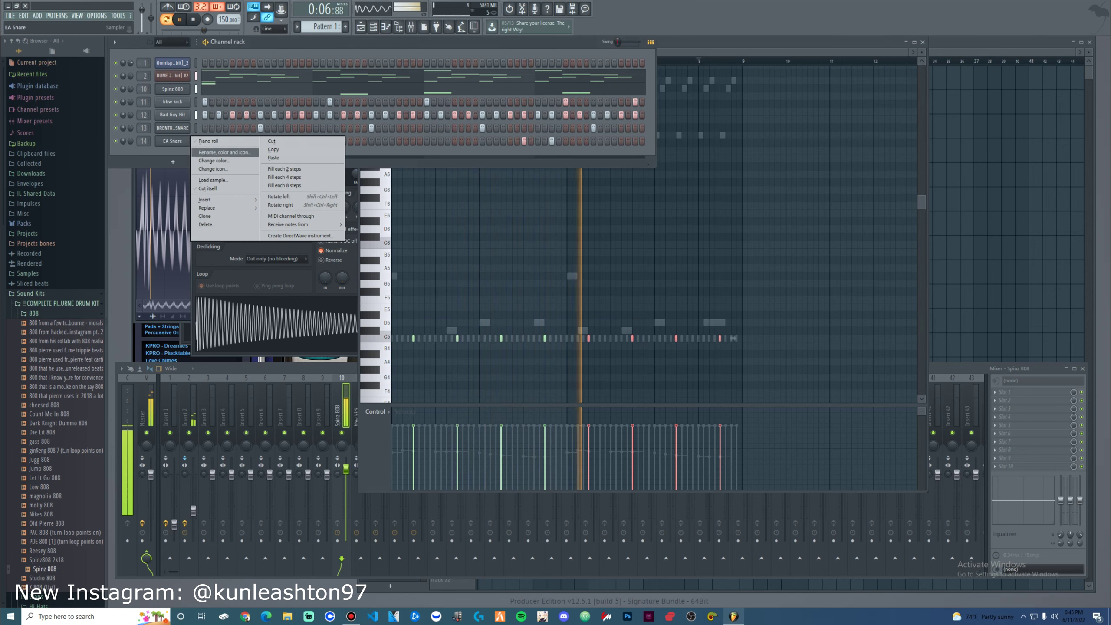
pyautogui.click(205, 142)
pyautogui.moveTo(572, 361); pyautogui.dragTo(391, 296)
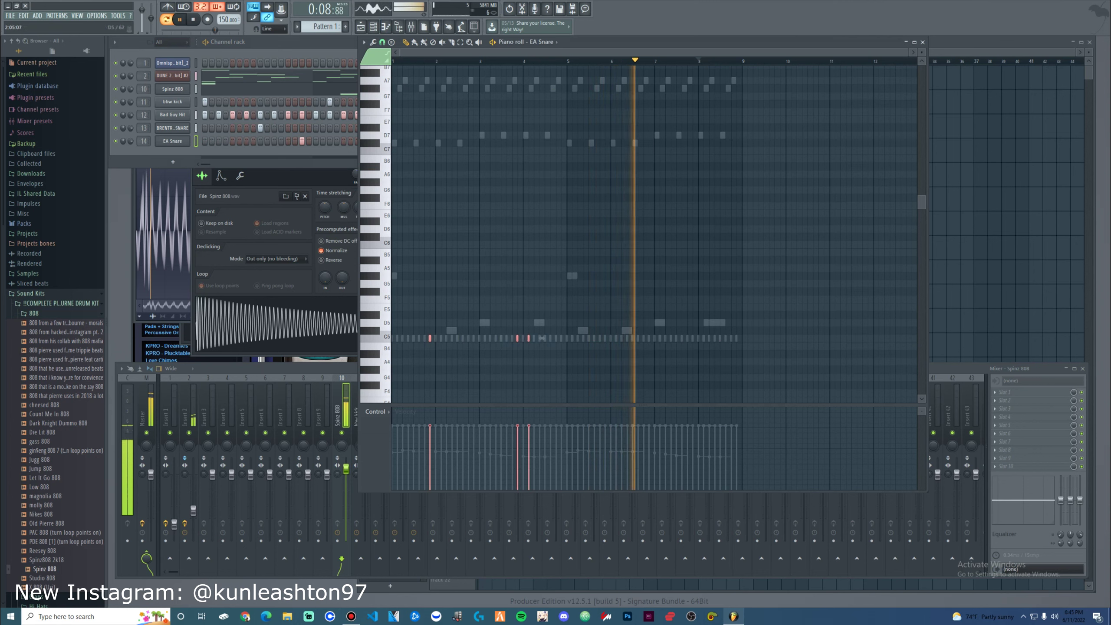
pyautogui.moveTo(430, 338); pyautogui.dragTo(605, 338)
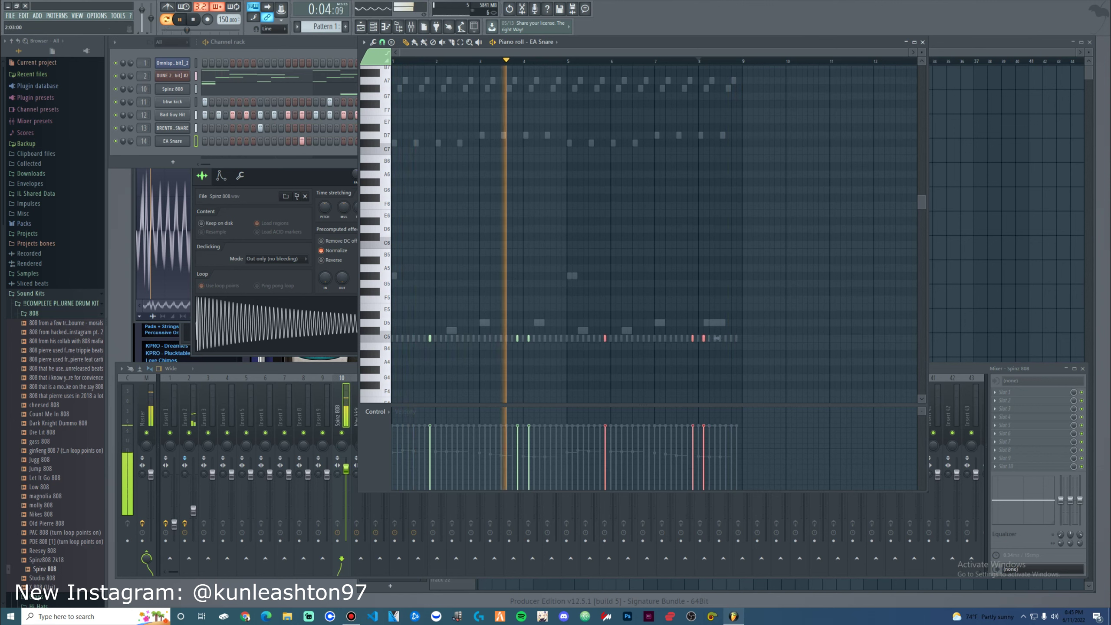
# - Move the kick hit near the start of bar 2 two steps later
pyautogui.rightClick(330, 102)
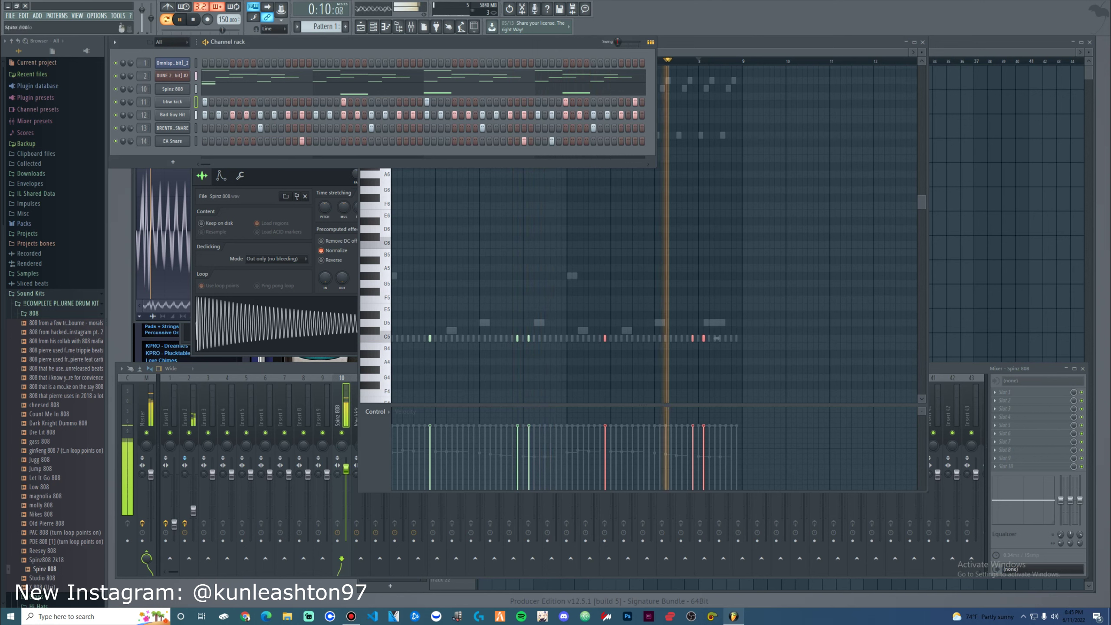
# - Load Fruity WaveShaper and Hardcore on the Spinz 808 mixer track and solo the 808 with the DUNE 2 melody
pyautogui.press('F9')
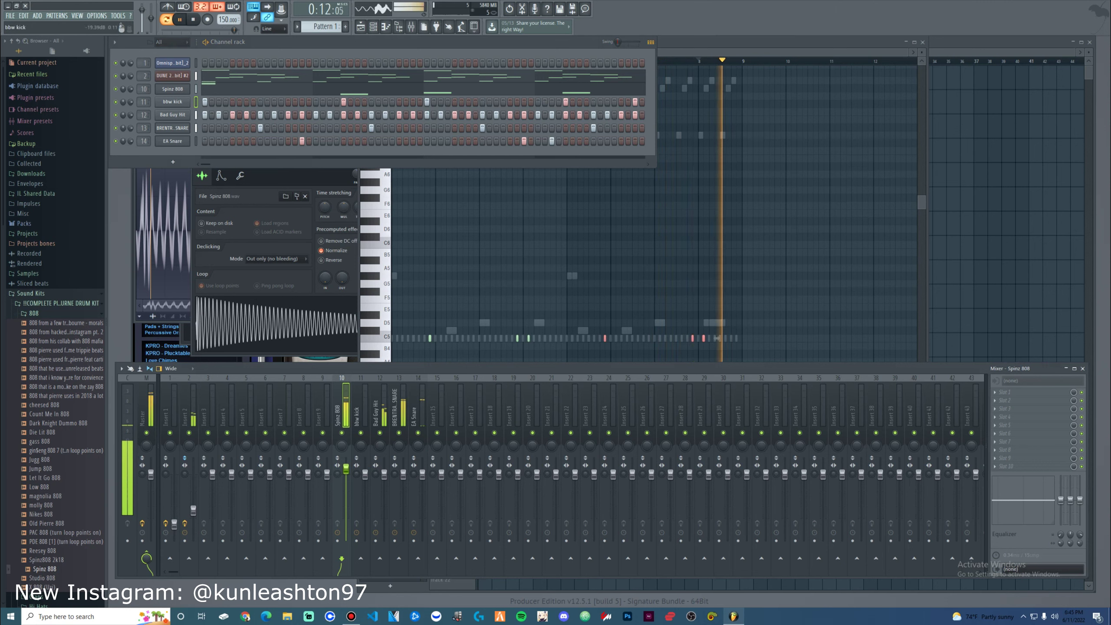
pyautogui.click(361, 410)
pyautogui.click(341, 411)
pyautogui.click(994, 393)
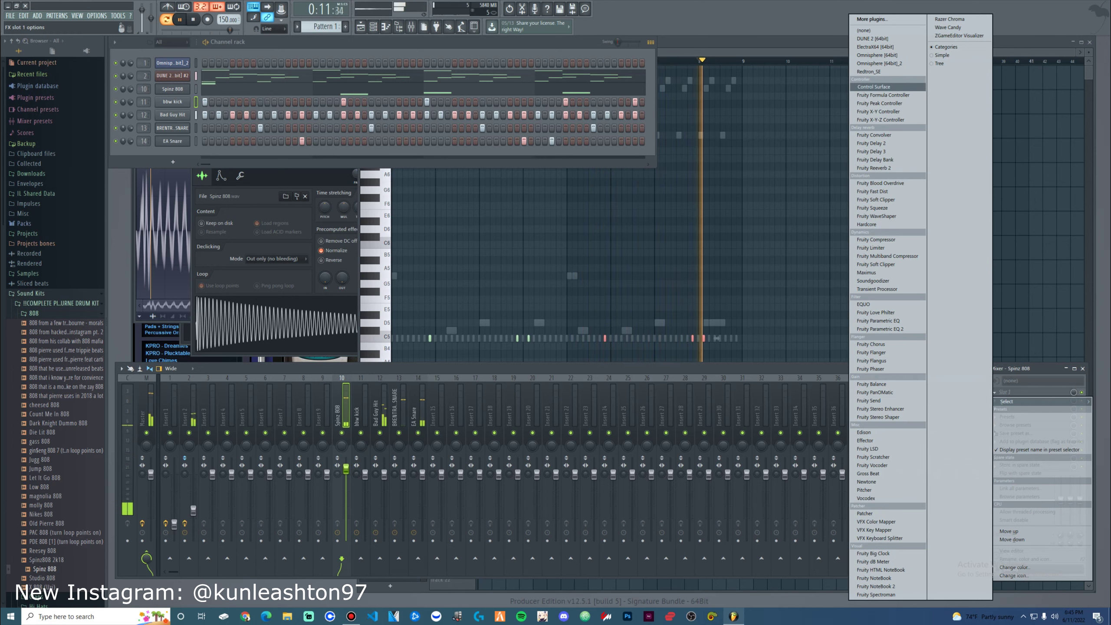
pyautogui.press('Escape')
pyautogui.rightClick(116, 76)
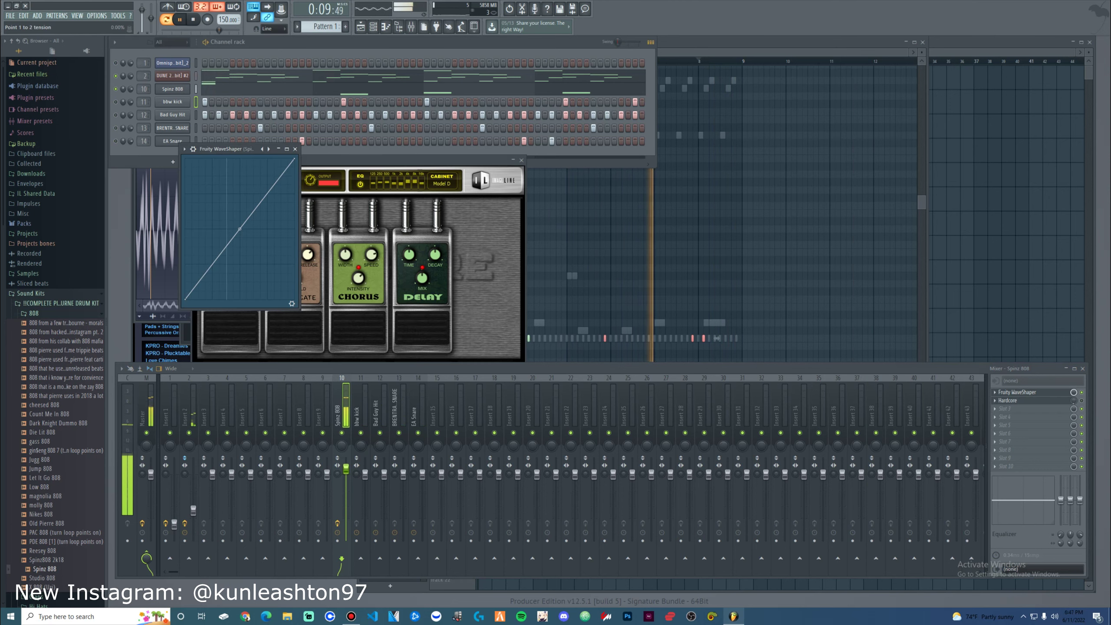
# - Bend the Fruity WaveShaper curve strongly upward to distort the 808 and lower the Spinz 808 mixer fader to compensate
pyautogui.moveTo(212, 228); pyautogui.dragTo(213, 175)
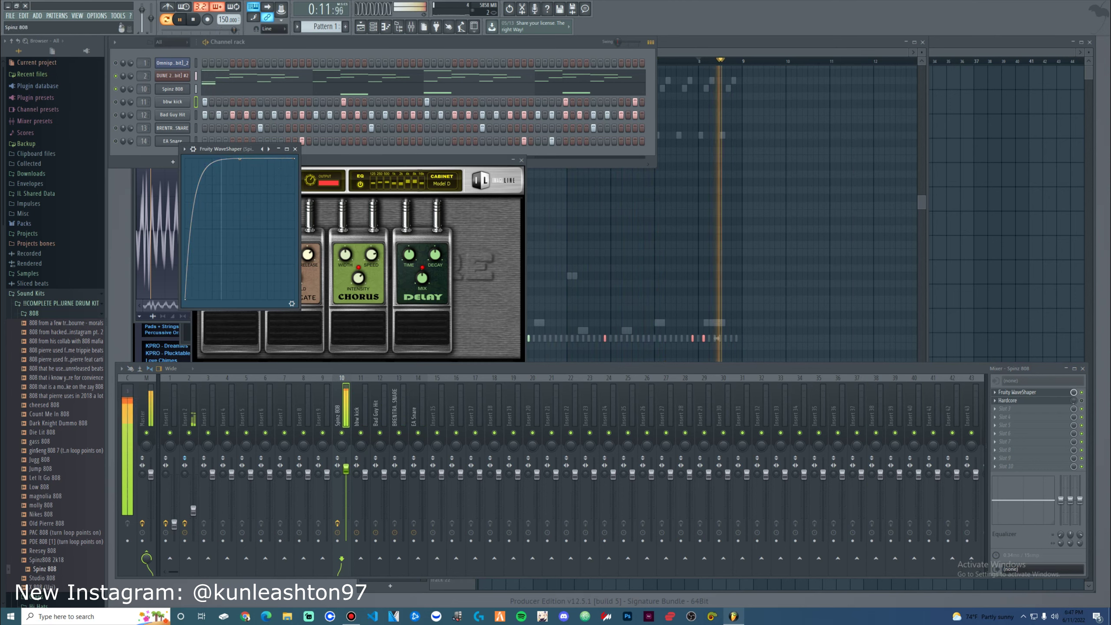
pyautogui.moveTo(345, 468); pyautogui.dragTo(346, 488)
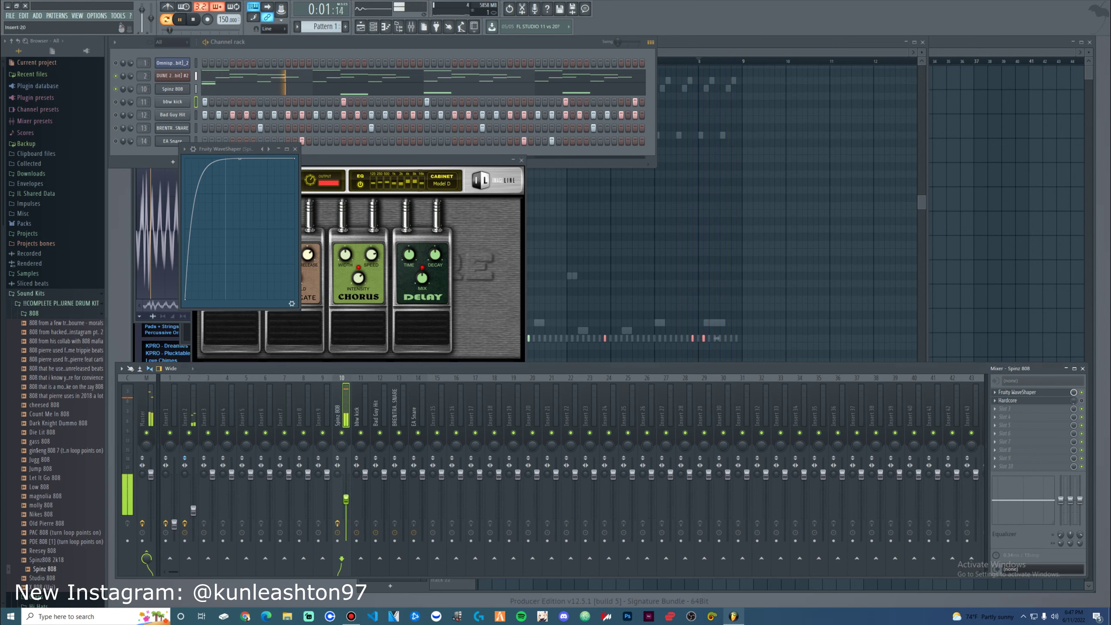
# - Remove Hardcore from the second effect slot of the Spinz 808 mixer track
pyautogui.click(1008, 401)
pyautogui.click(995, 409)
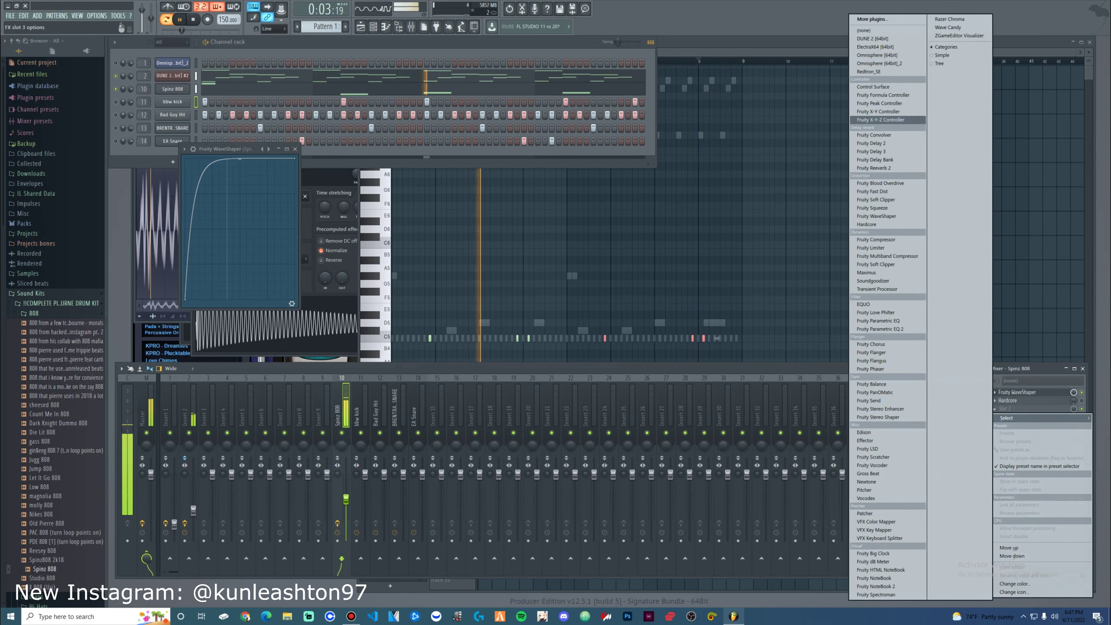
pyautogui.click(1008, 400)
pyautogui.click(1008, 401)
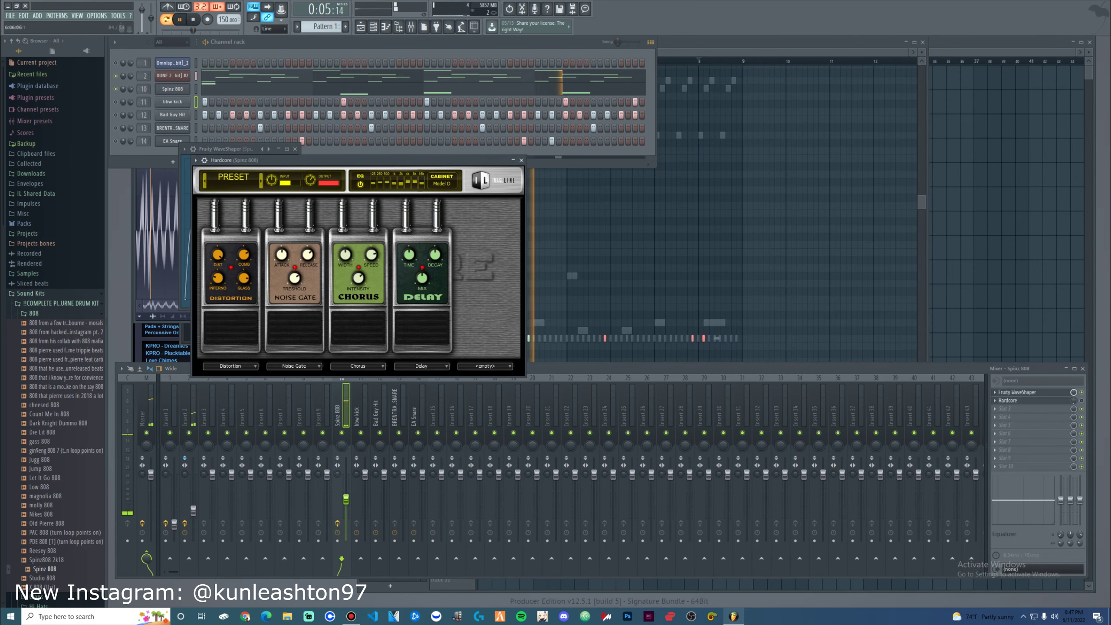
pyautogui.click(1008, 400)
pyautogui.moveTo(1008, 409)
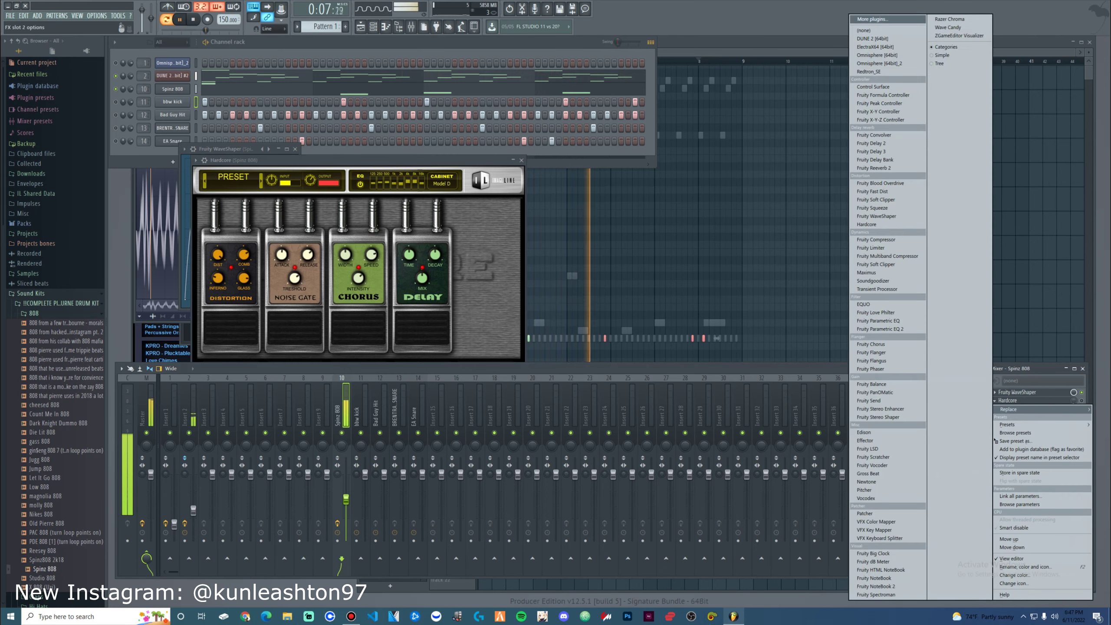
pyautogui.click(864, 31)
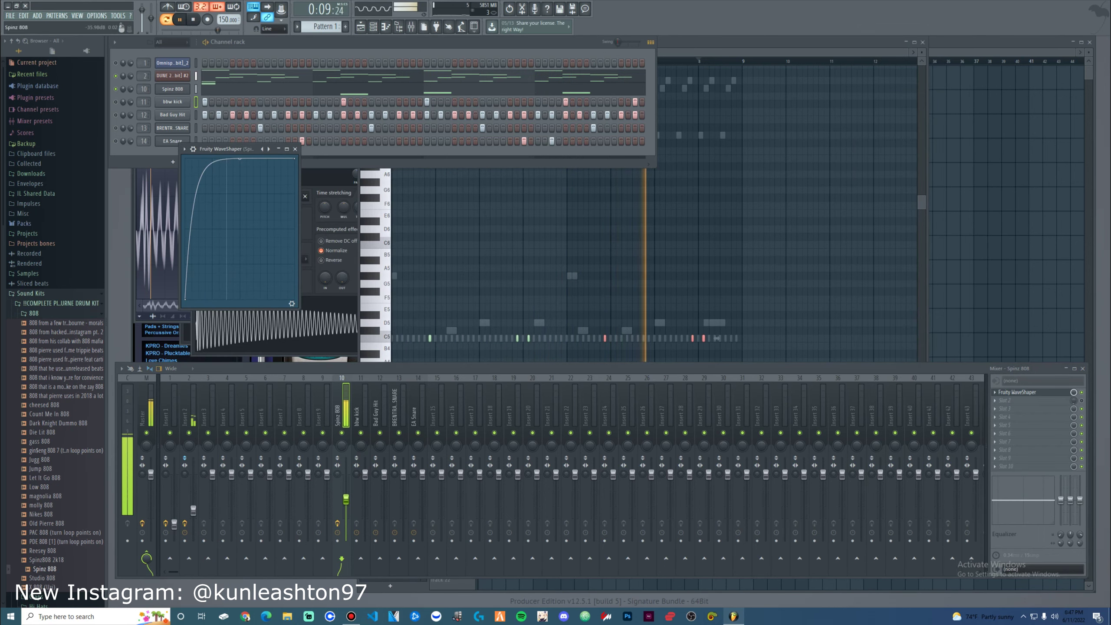
# - Ease the Fruity WaveShaper curve down slightly and raise the Spinz 808 mixer fader
pyautogui.moveTo(240, 158); pyautogui.dragTo(240, 161)
pyautogui.moveTo(346, 499); pyautogui.dragTo(346, 489)
pyautogui.moveTo(240, 161); pyautogui.dragTo(239, 159)
# - Unmute all channels and balance the faders with Insert 2 at about -10.4 dB and Spinz 808 at about -7.9 dB
pyautogui.moveTo(193, 510); pyautogui.dragTo(193, 502)
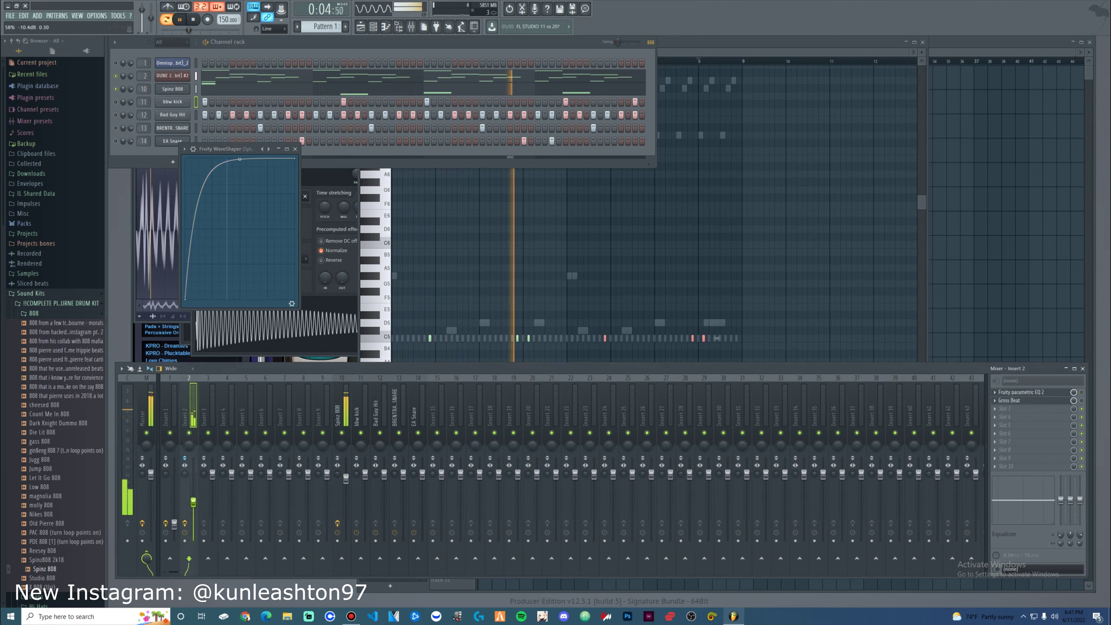
pyautogui.moveTo(115, 141); pyautogui.dragTo(115, 63)
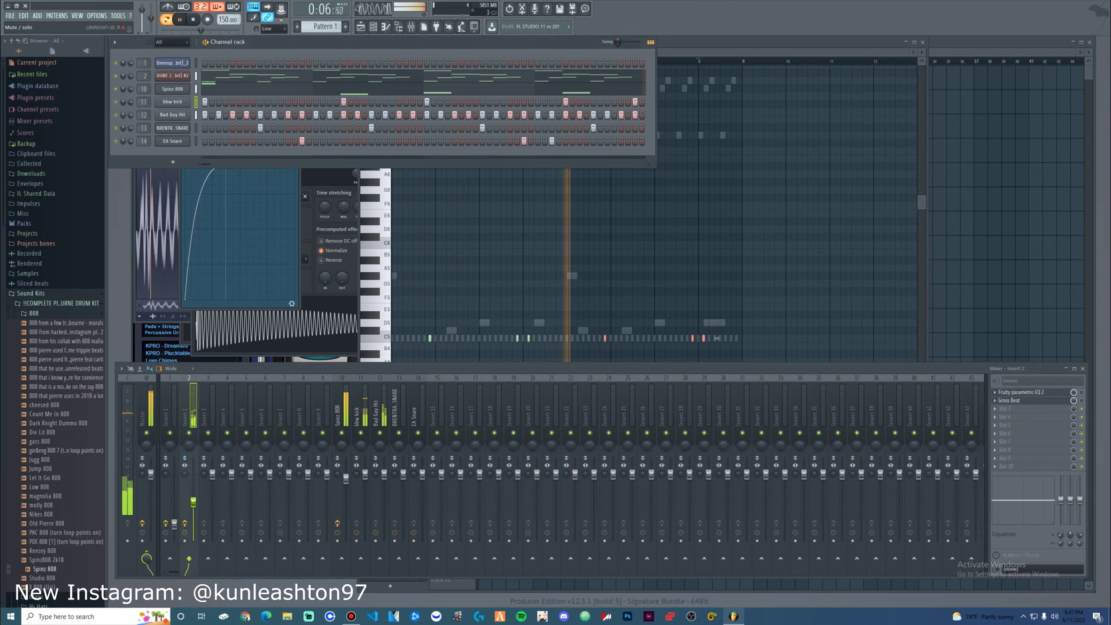
pyautogui.moveTo(345, 478); pyautogui.dragTo(346, 496)
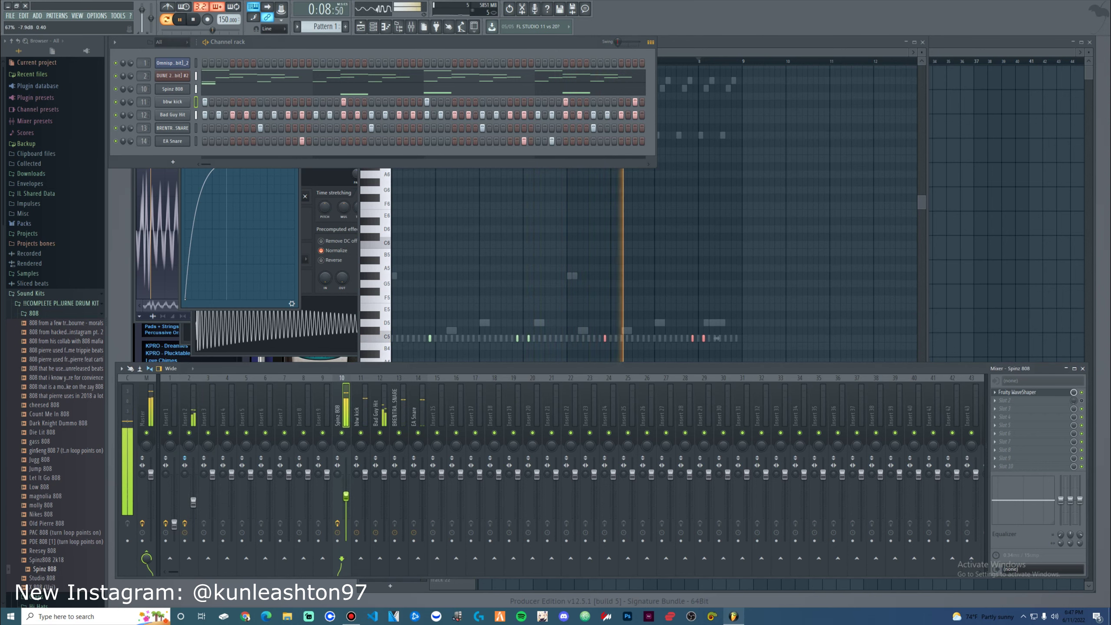